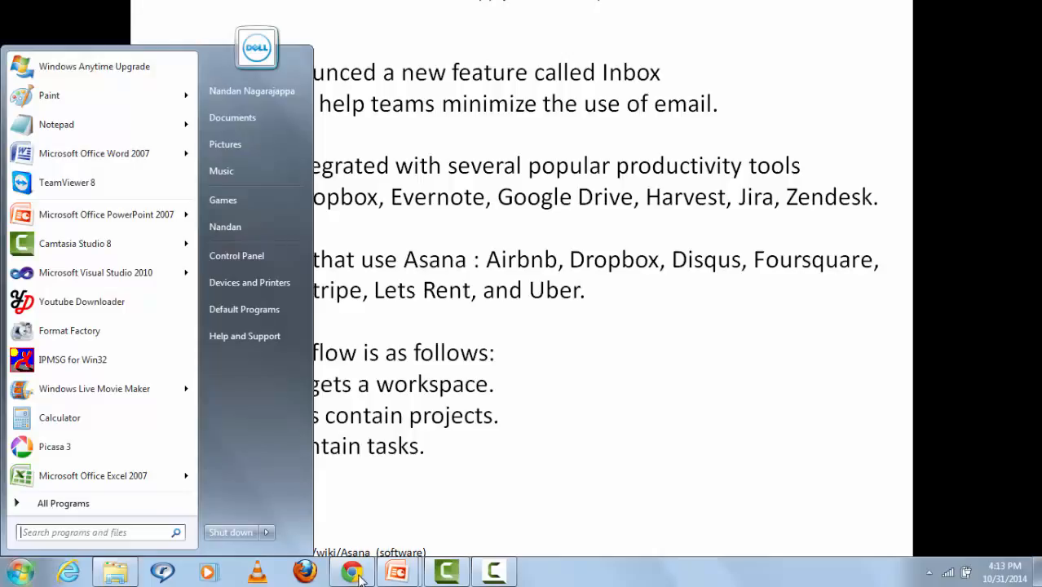
# Step: Start signing up to Asana with a Google account and enter the account password
pyautogui.click(357, 573)
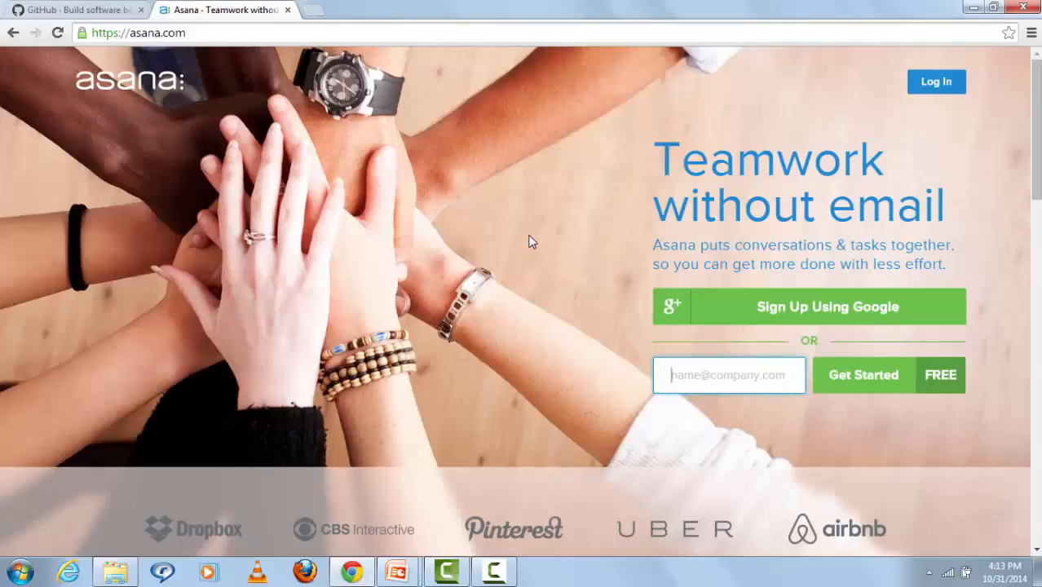
pyautogui.click(809, 308)
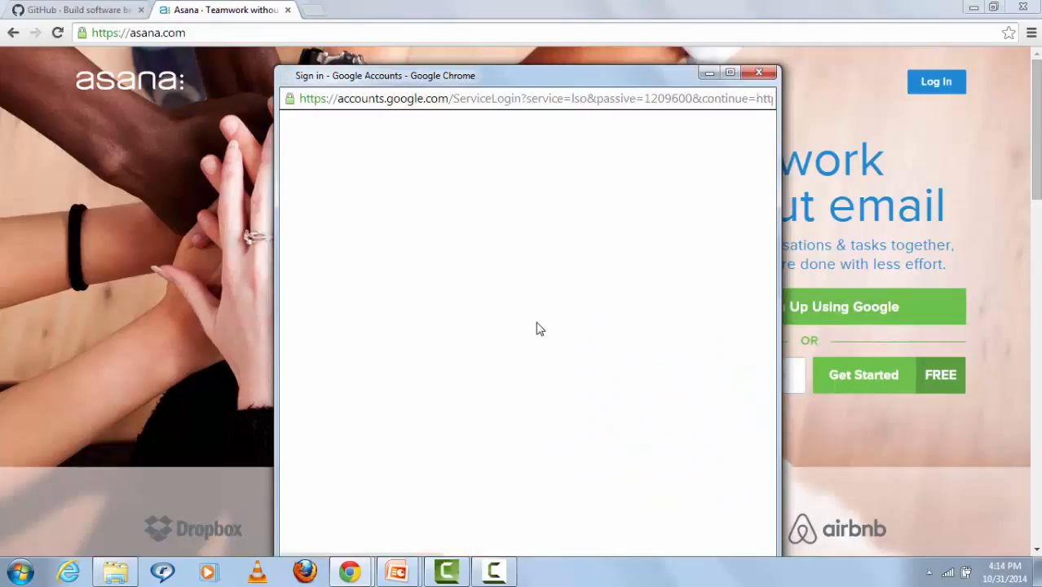
pyautogui.click(480, 333)
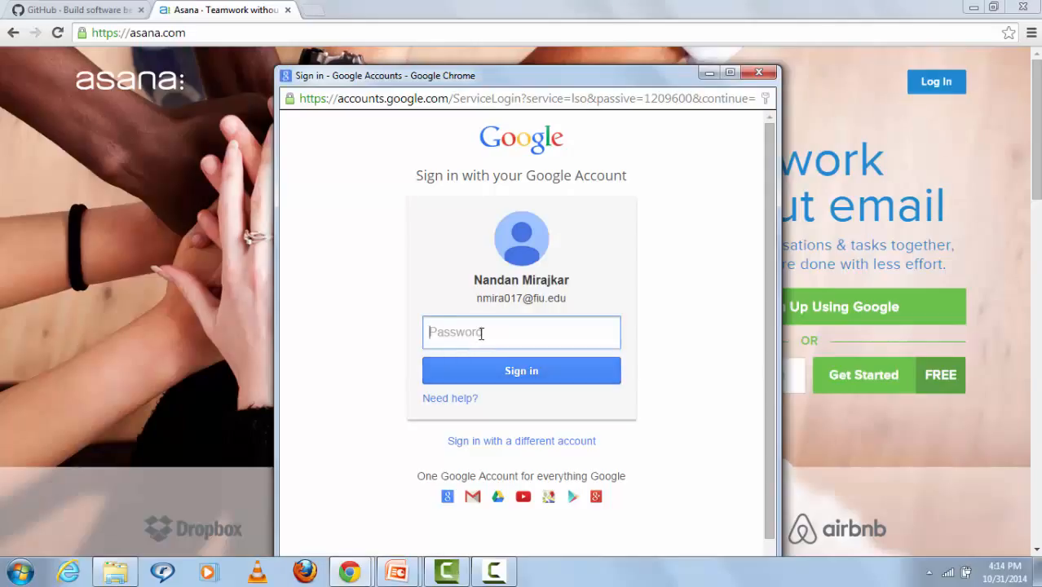
pyautogui.write('********')
# Step: Finish the Google sign-in and view the 'create home page' task's details
pyautogui.click(584, 362)
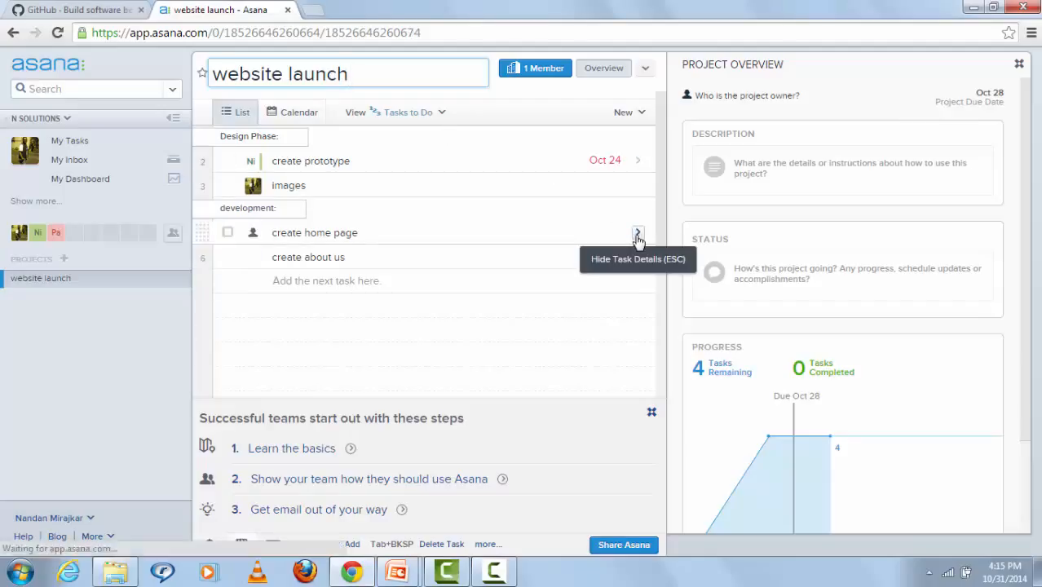
pyautogui.click(638, 235)
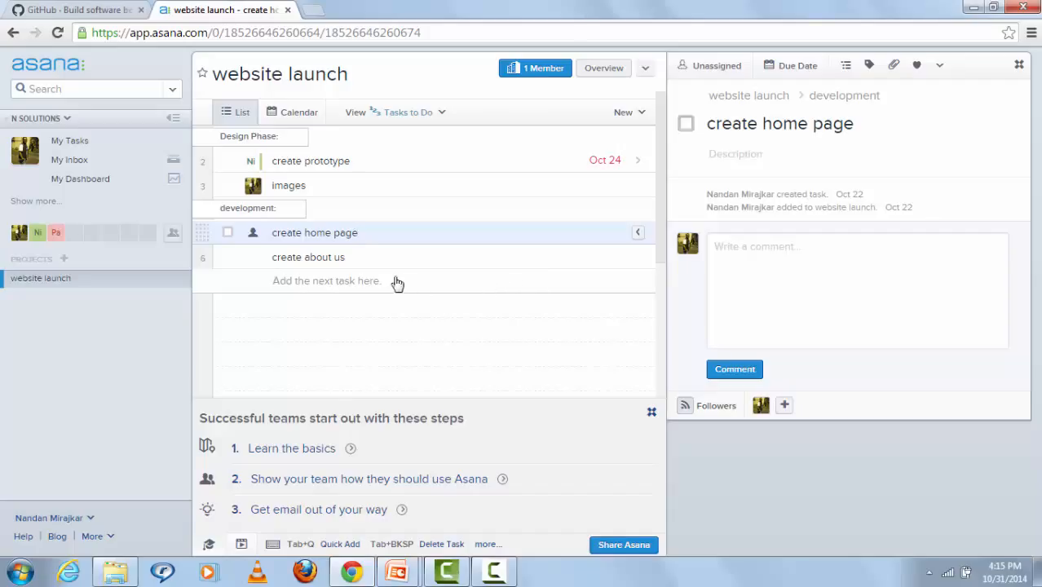
# Step: Create a new workspace named 'M Solutions' from the account menu
pyautogui.click(77, 518)
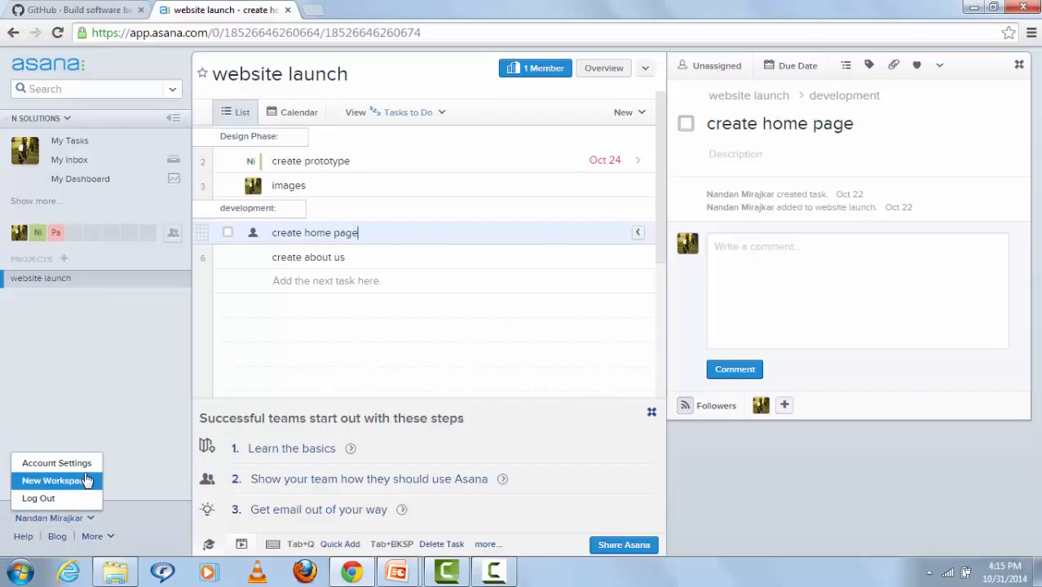
pyautogui.click(57, 480)
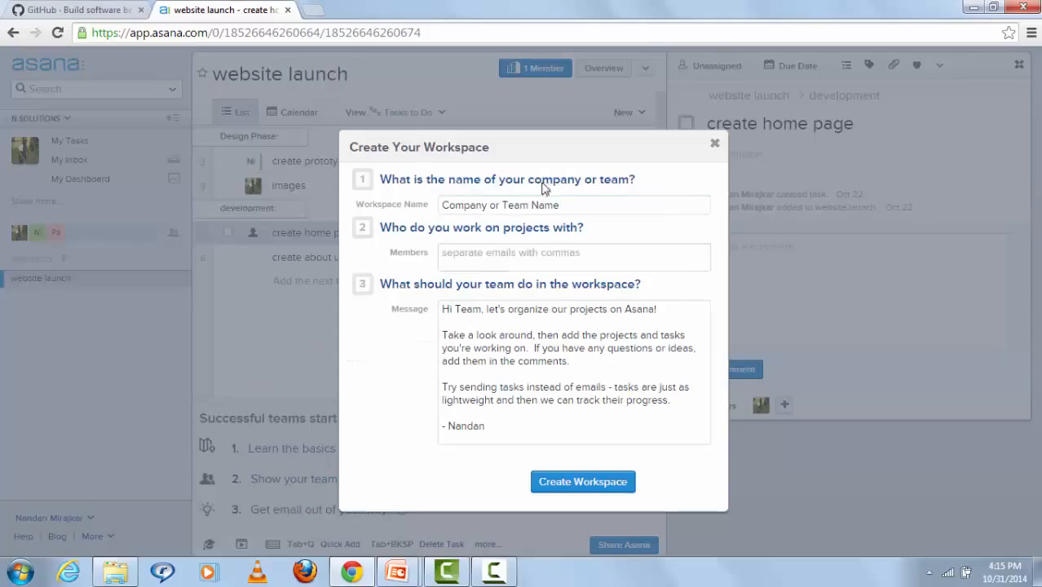
pyautogui.moveTo(560, 207); pyautogui.dragTo(423, 212)
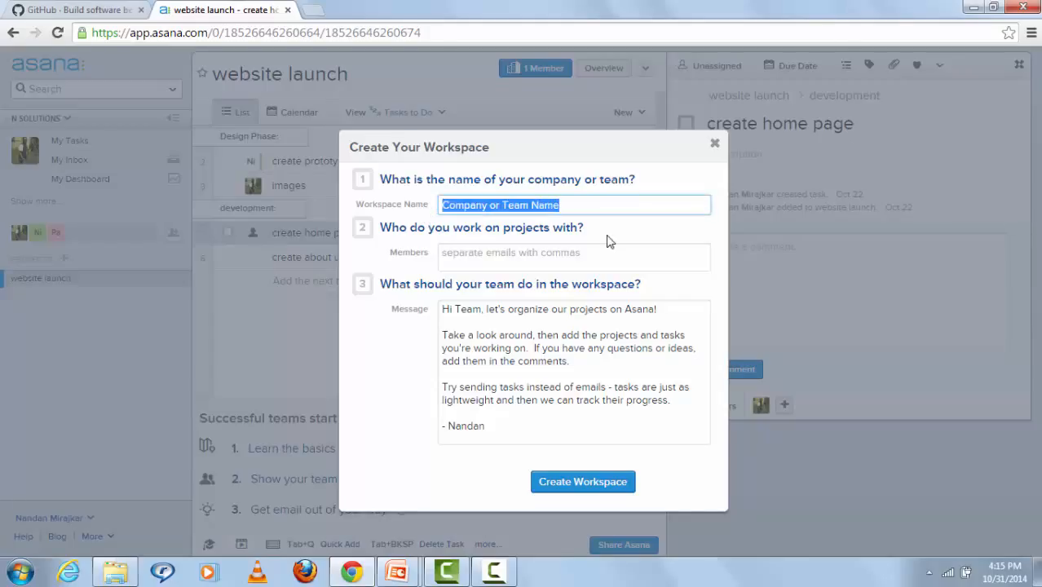
pyautogui.write('M S')
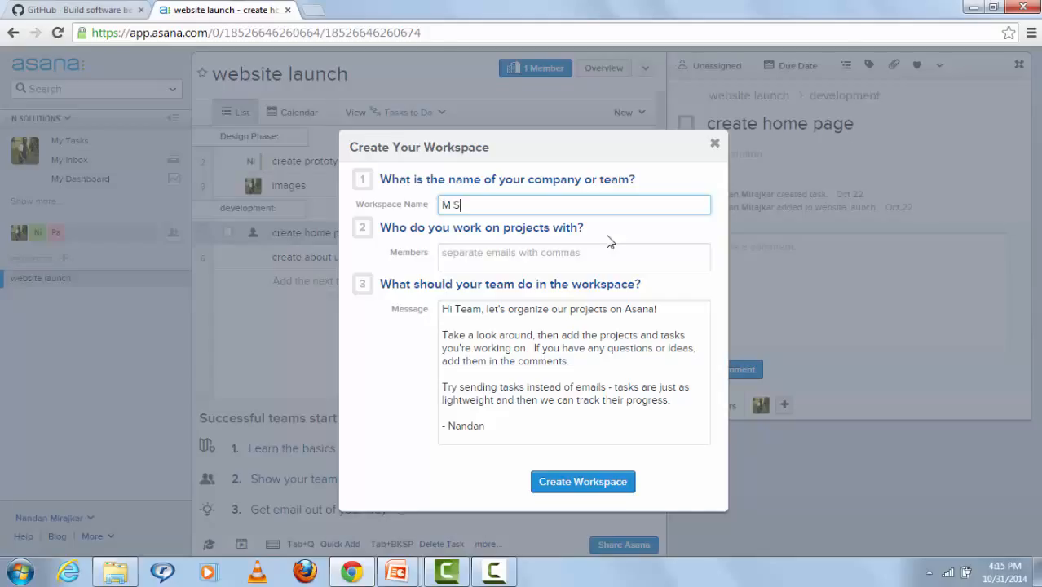
pyautogui.write('olutions')
pyautogui.click(585, 485)
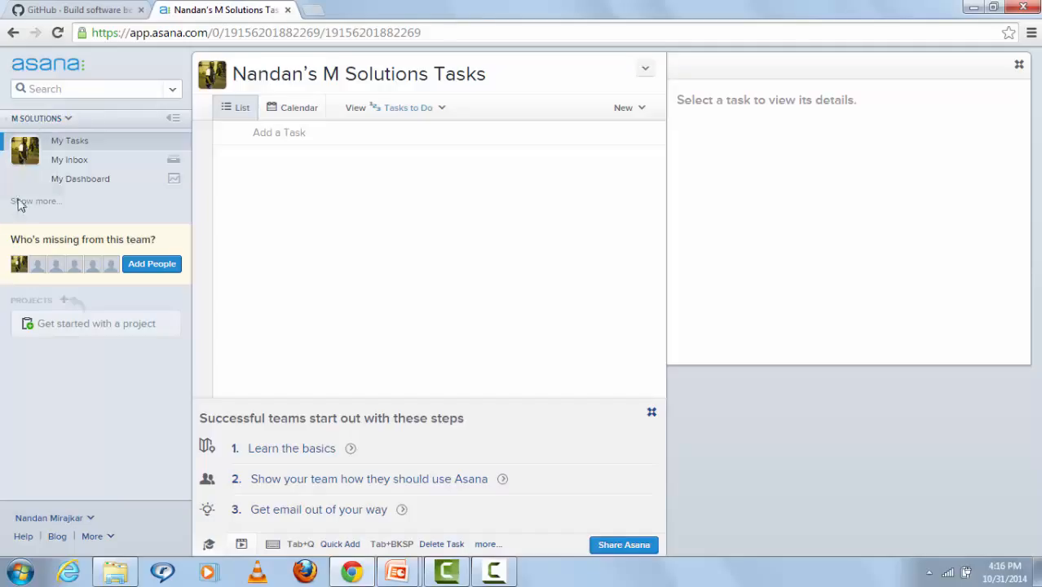
# Step: Invite two teammates to M Solutions, entering each teammate's e-mail address
pyautogui.click(151, 265)
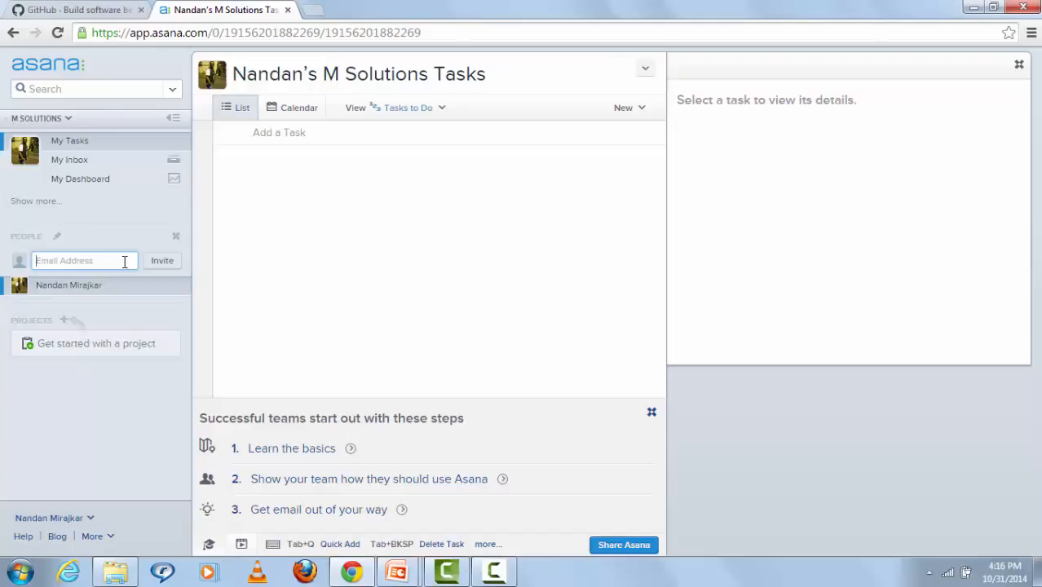
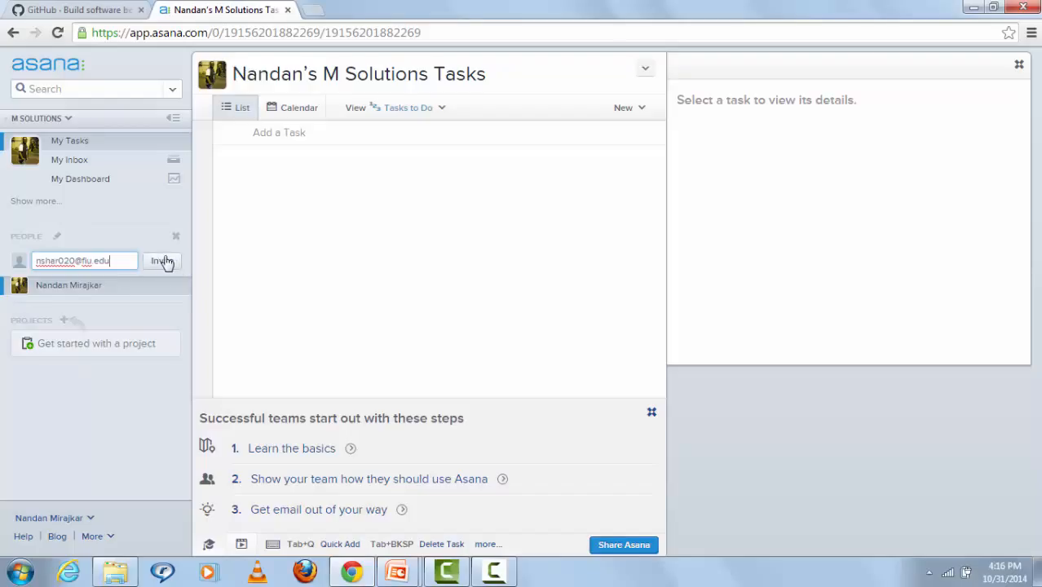
pyautogui.click(164, 260)
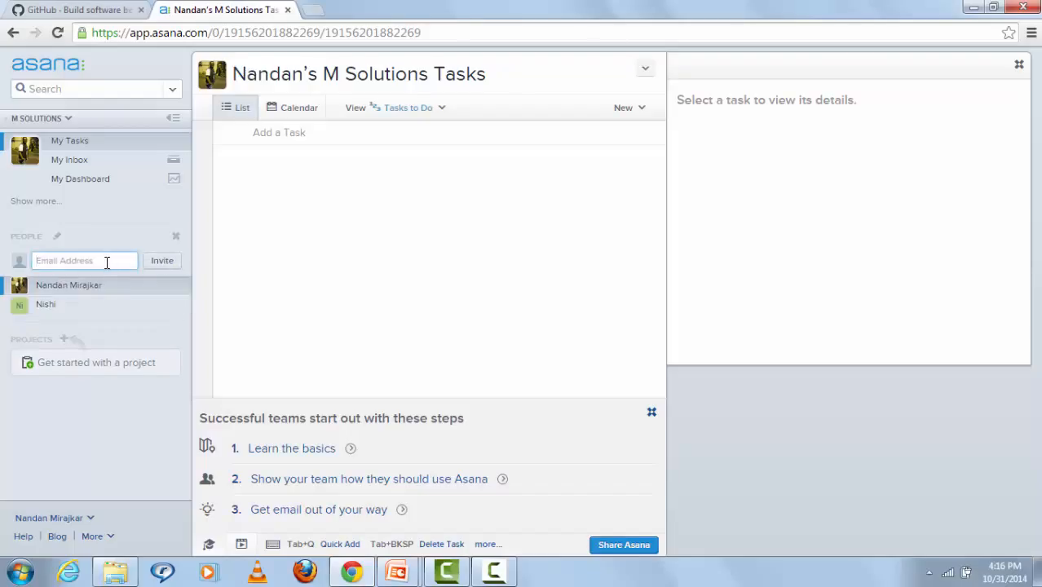
pyautogui.click(161, 261)
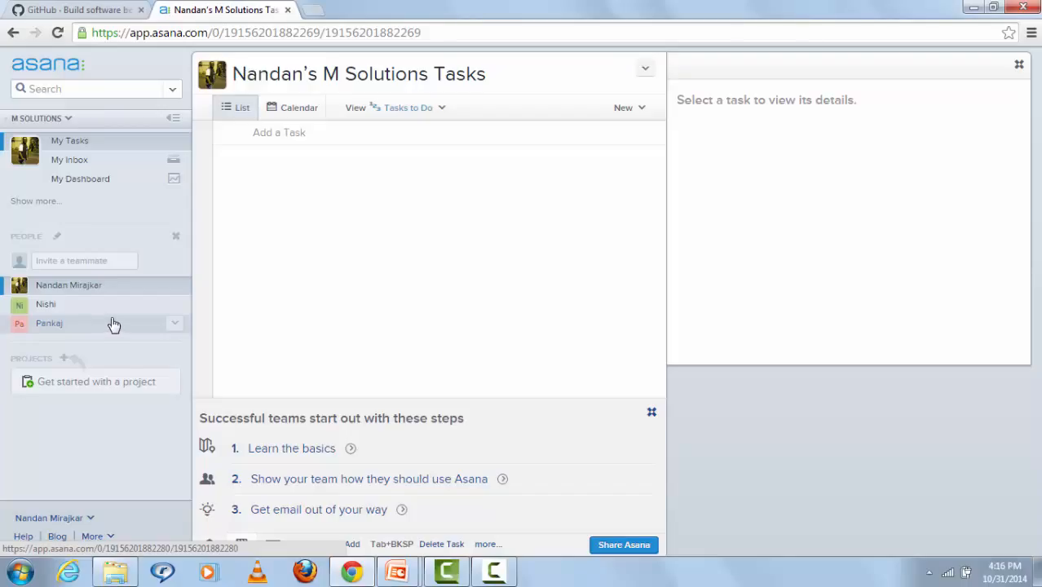
# Step: Create a blank project named 'Website Launch', correcting the typo in the name
pyautogui.click(64, 360)
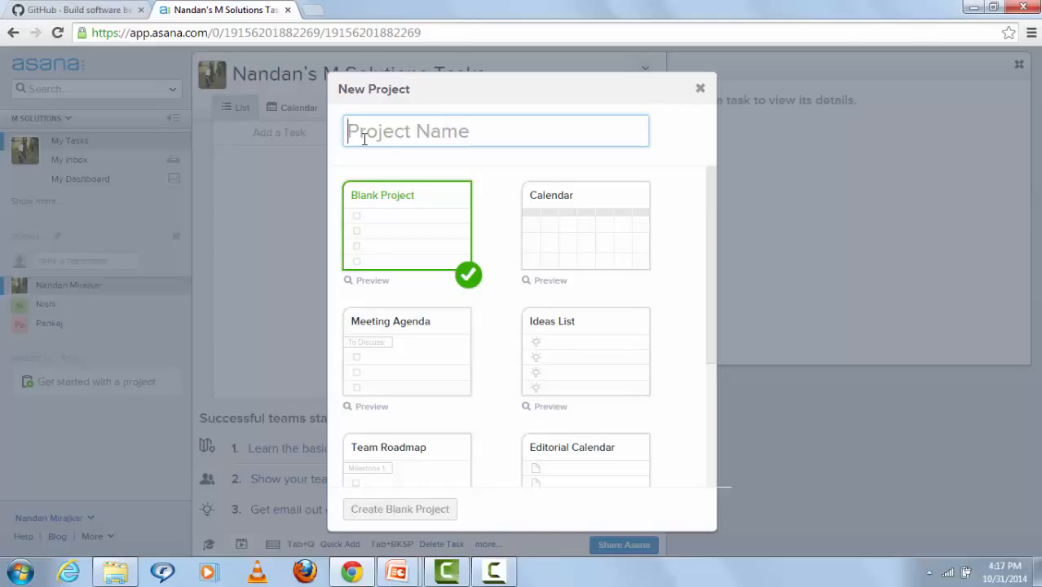
pyautogui.write('We')
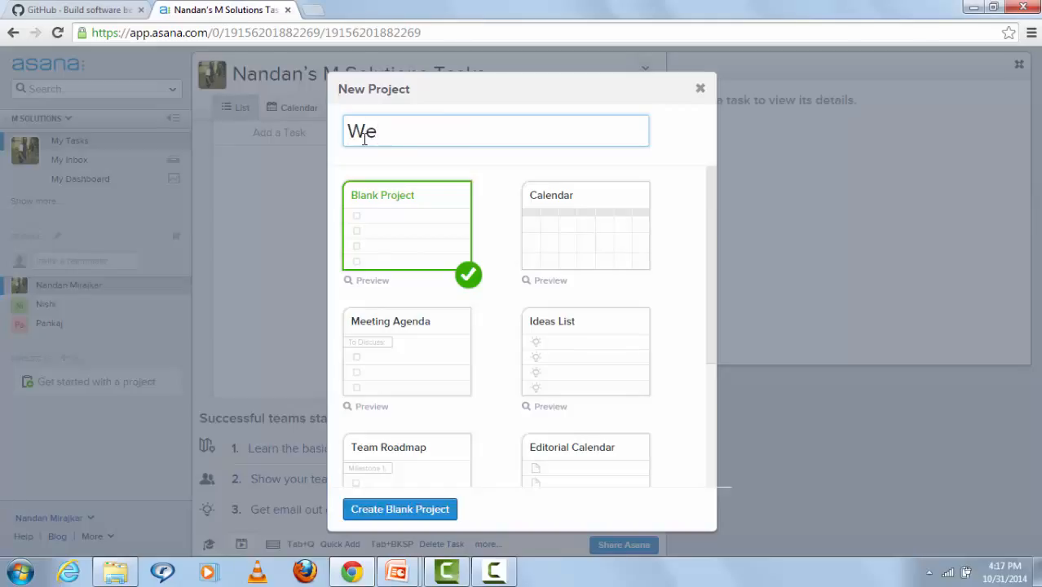
pyautogui.write('bsite Lan')
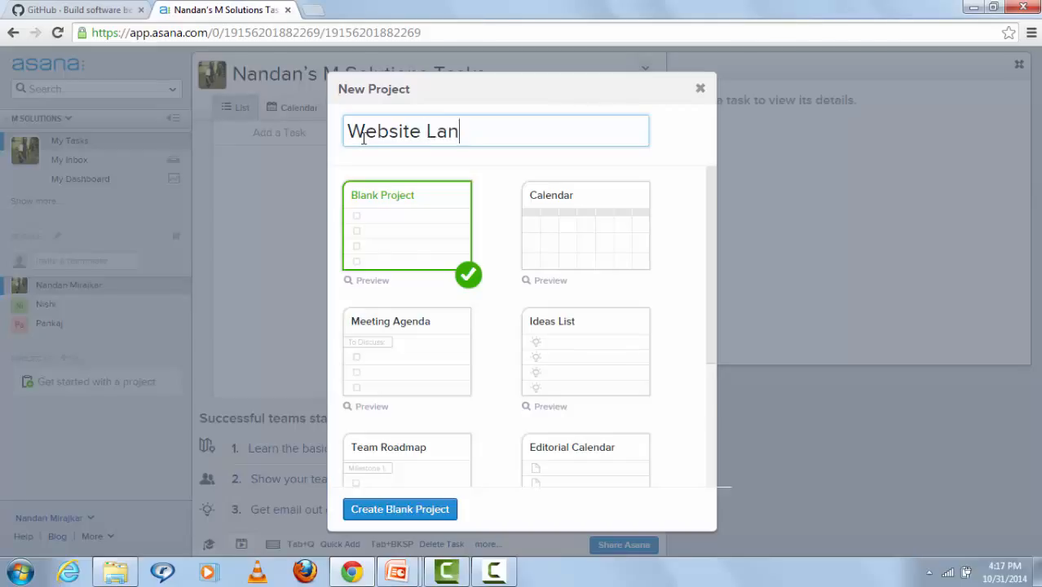
pyautogui.press('BackSpace')
pyautogui.write('unch')
pyautogui.click(395, 515)
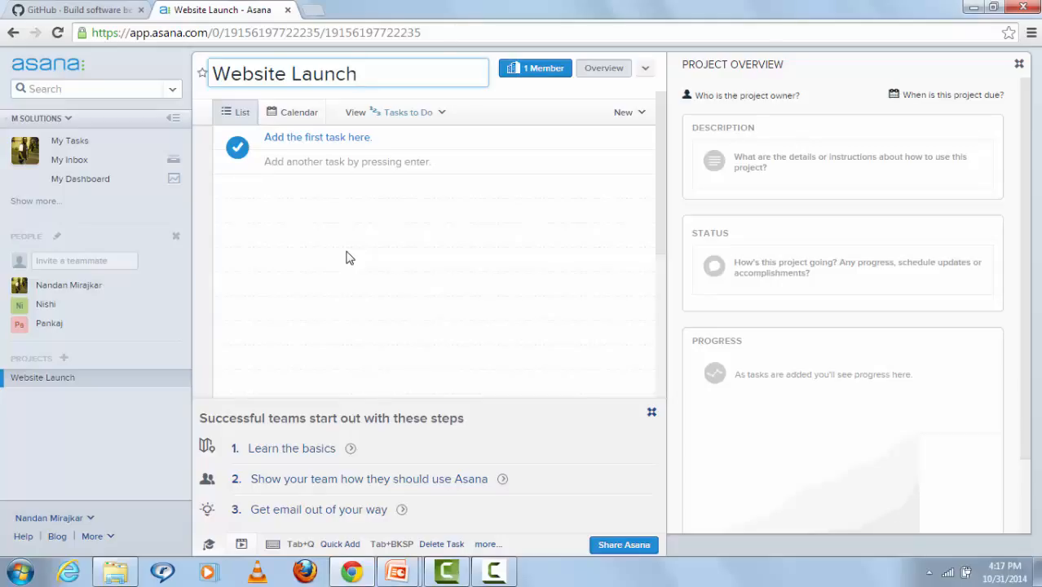
# Step: Add a 'Design Phase:' section with a 'design prototype' task
pyautogui.press('Return')
pyautogui.click(310, 149)
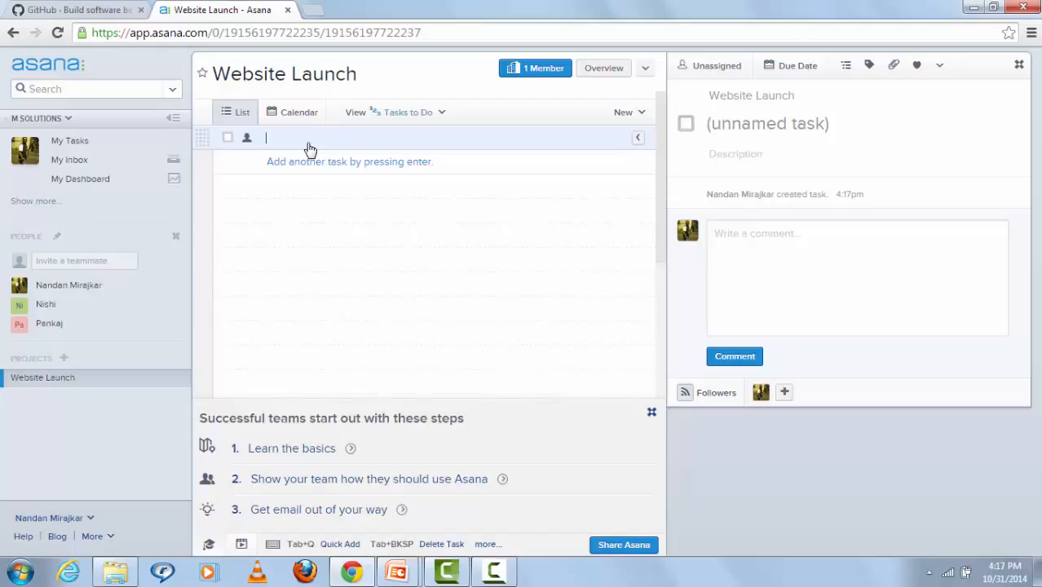
pyautogui.write('Desi')
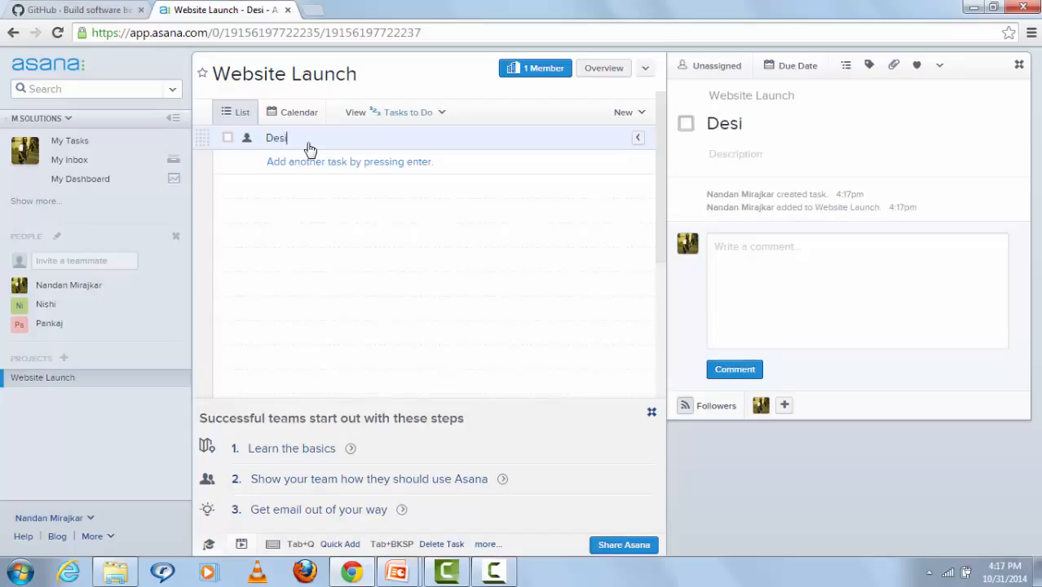
pyautogui.write('gn Phase')
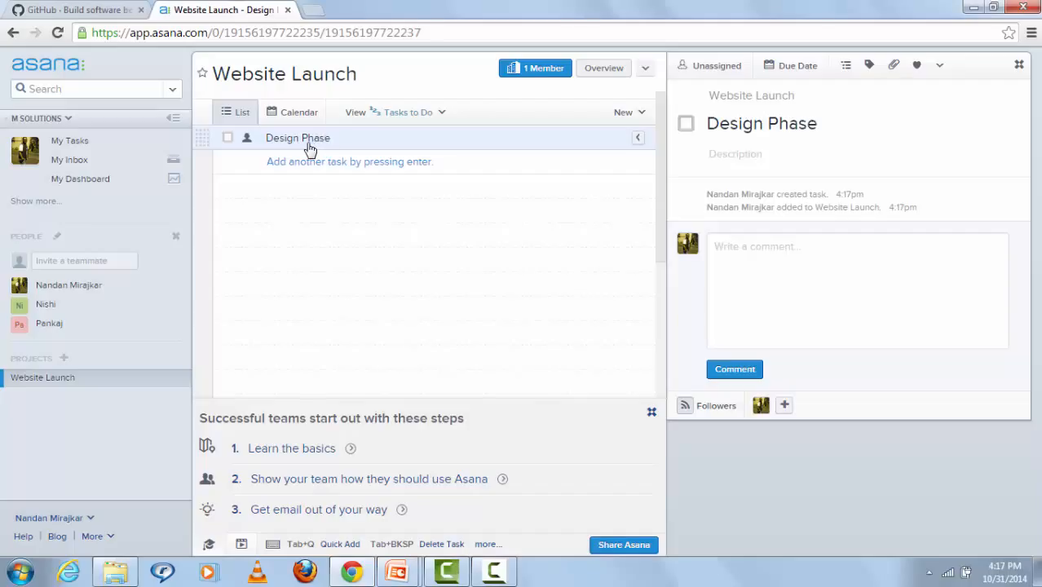
pyautogui.write(':')
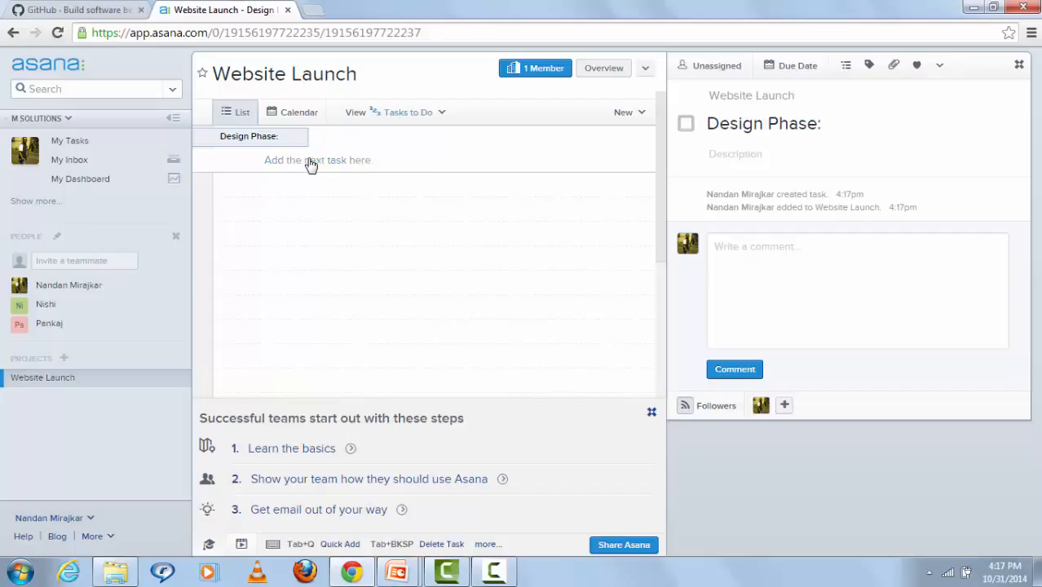
pyautogui.press('Return')
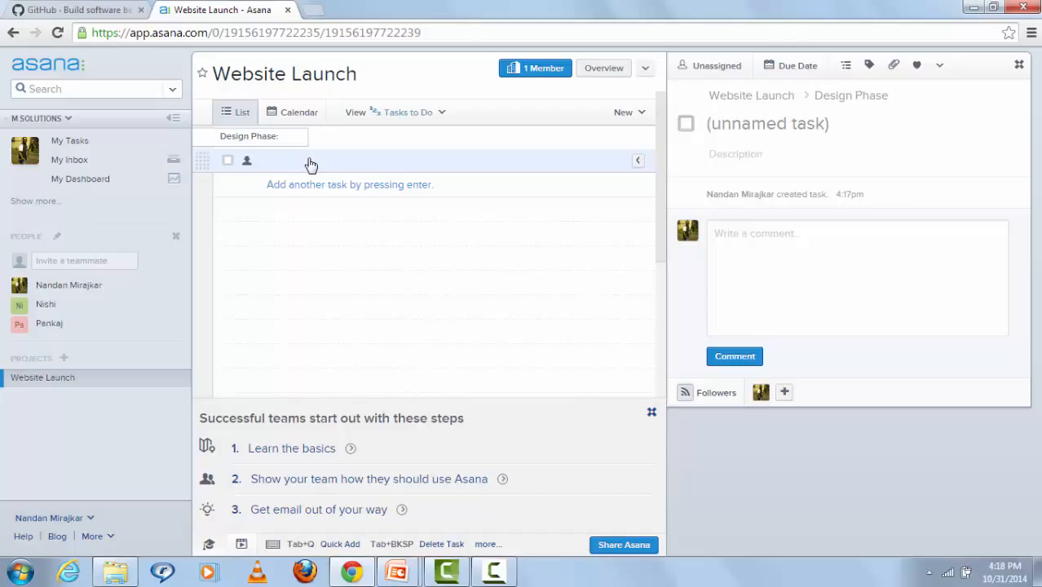
pyautogui.write('design')
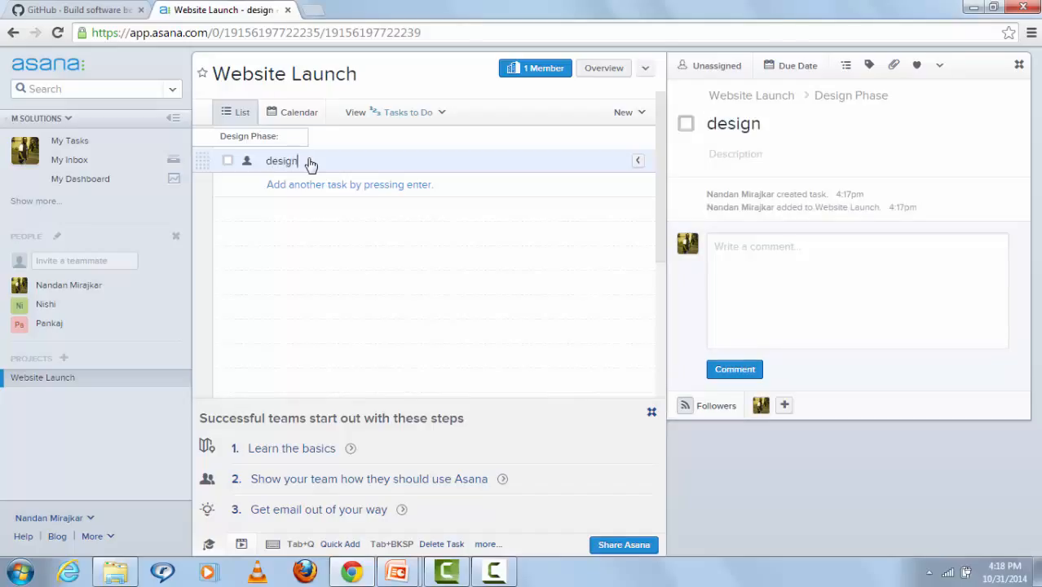
pyautogui.write(' prototype')
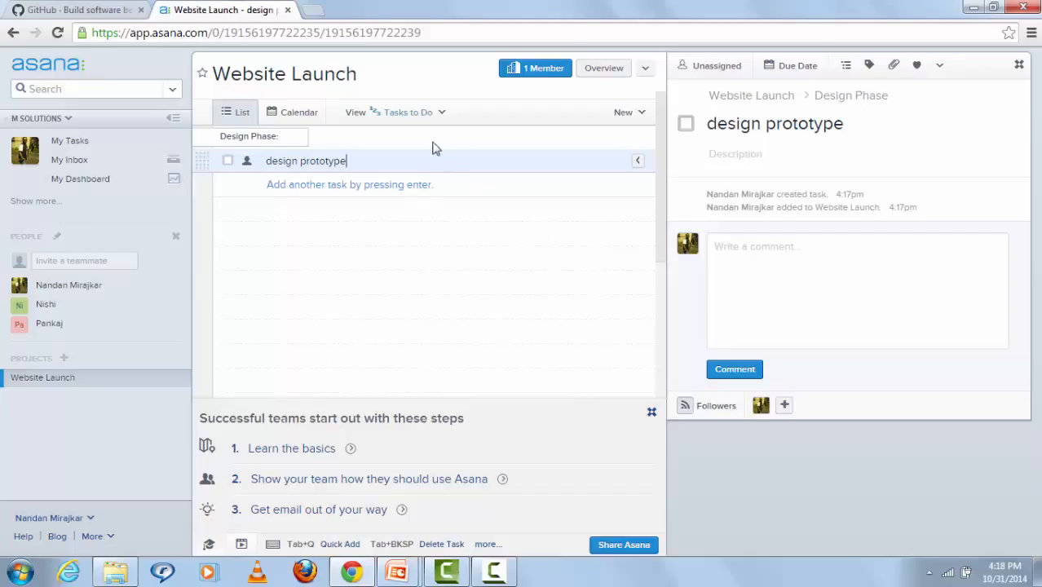
# Step: Add a 'change images' task under Design Phase
pyautogui.click(420, 188)
pyautogui.click(401, 182)
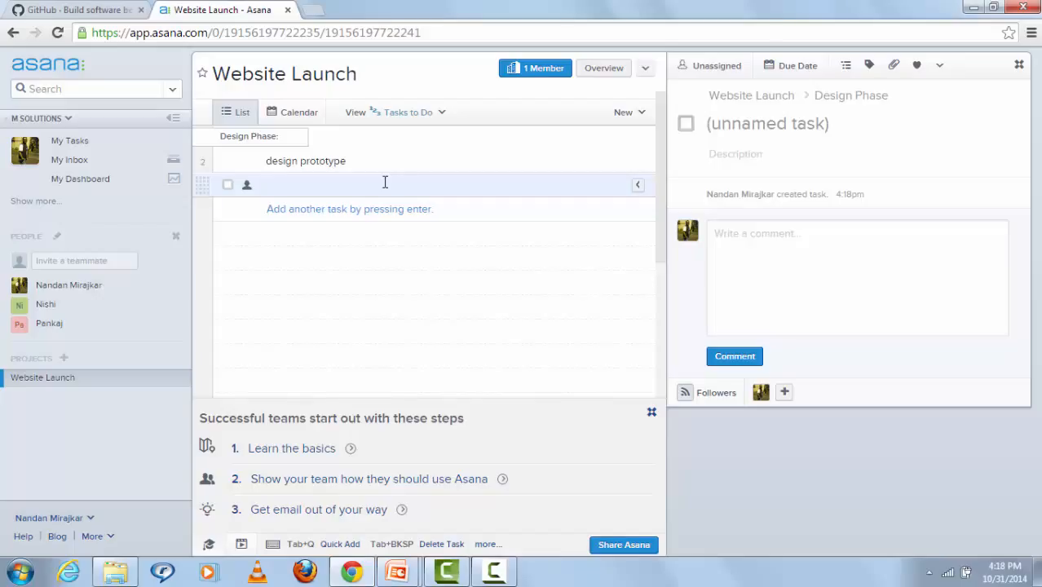
pyautogui.write('cj')
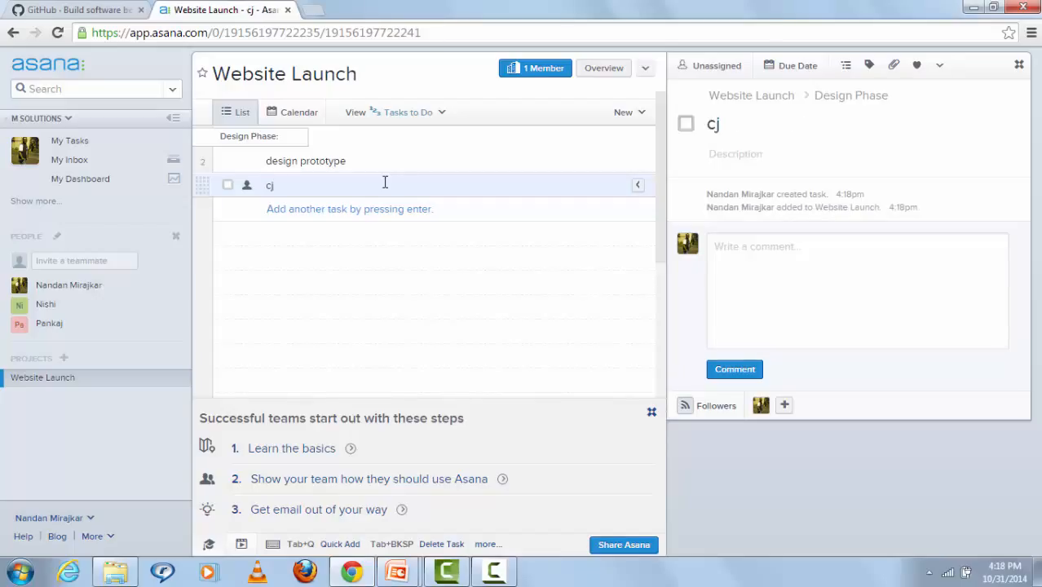
pyautogui.press('BackSpace')
pyautogui.write('hange images')
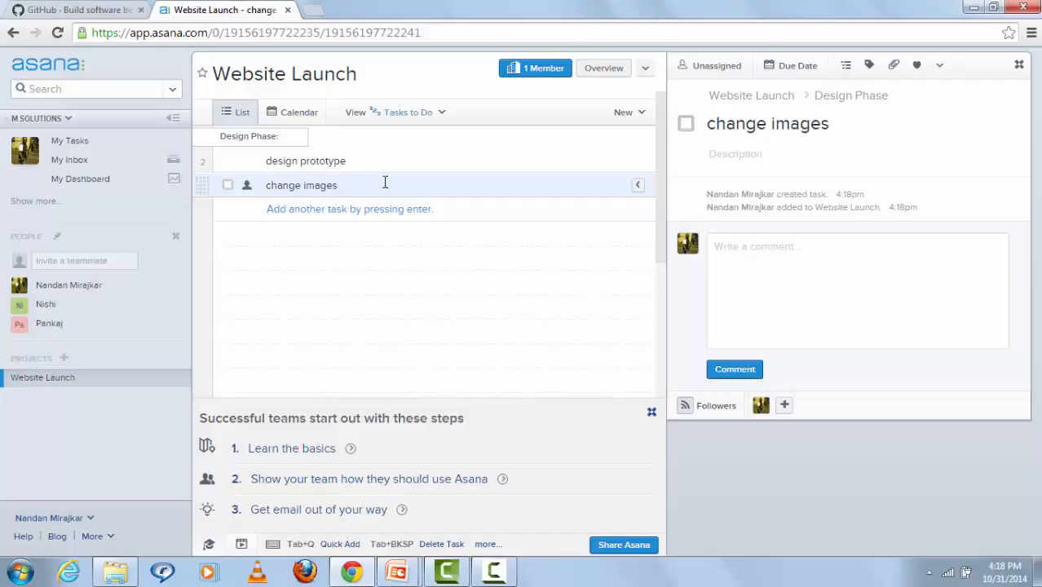
pyautogui.click(483, 213)
# Step: Start a new 'Build Phase:' section below the design tasks
pyautogui.click(445, 211)
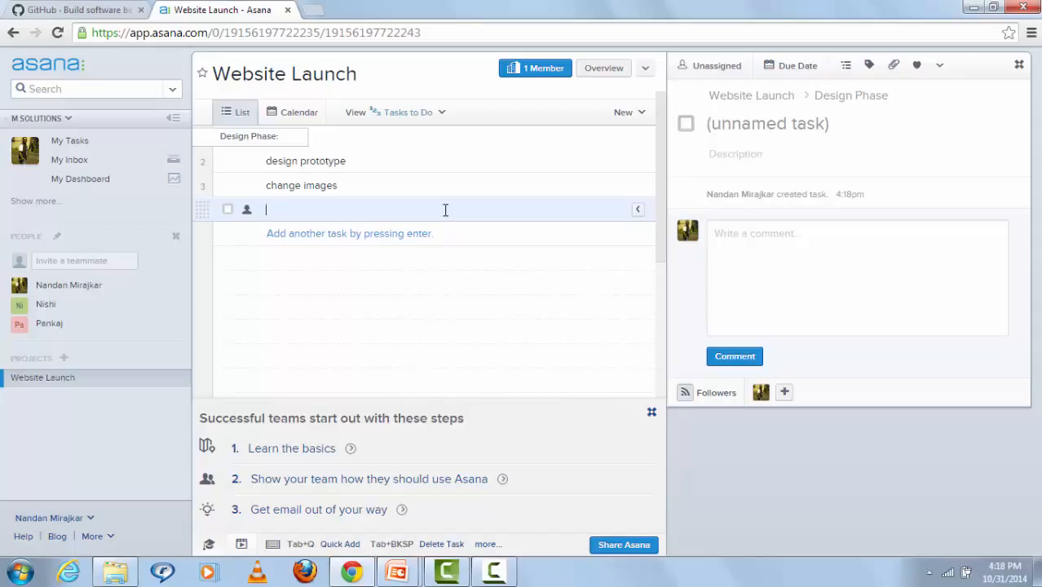
pyautogui.write('Bui')
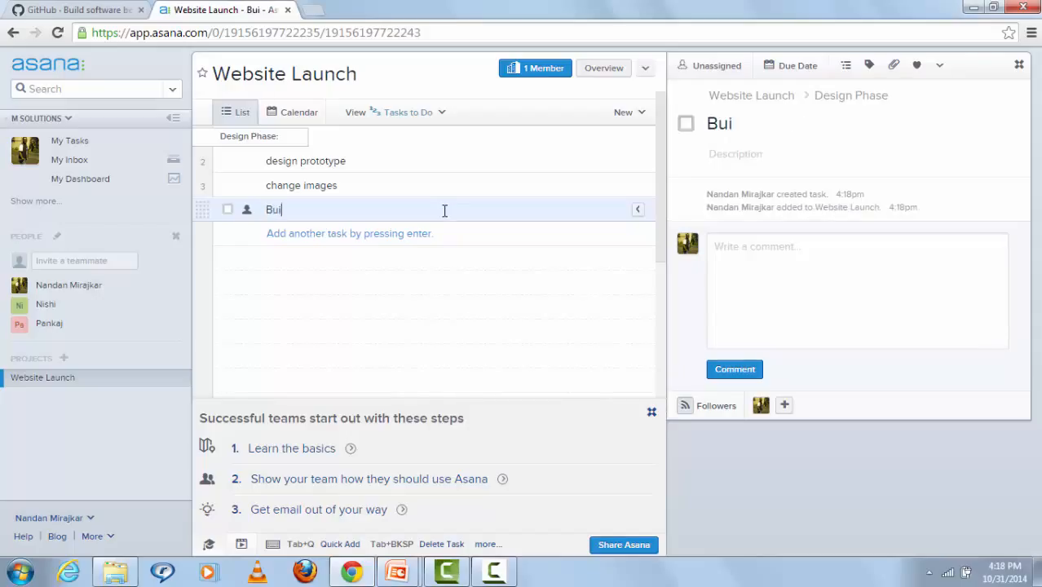
pyautogui.write('ld Pahse')
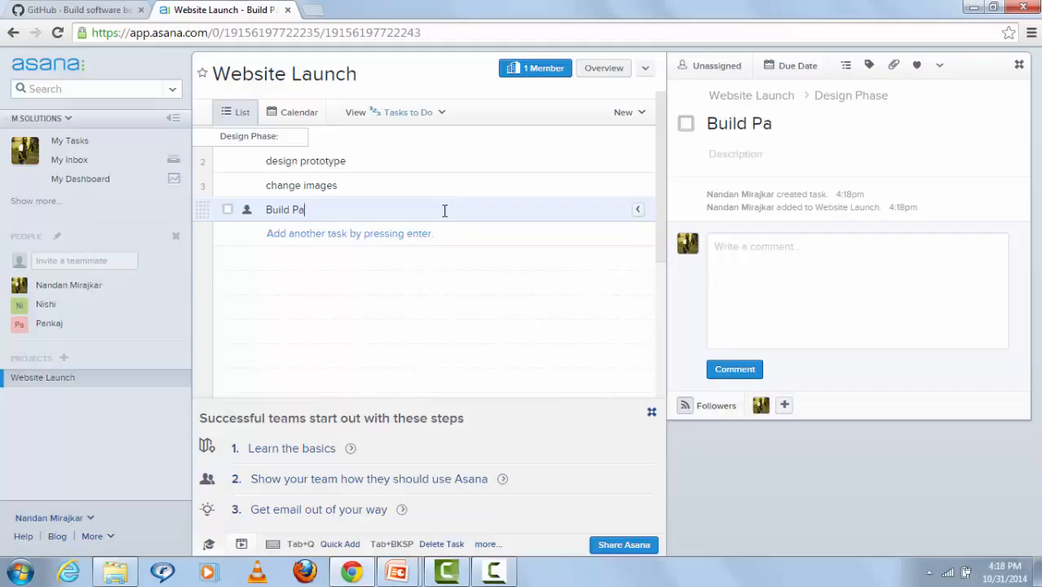
pyautogui.press('BackSpace')
pyautogui.press('BackSpace')
pyautogui.press('BackSpace')
pyautogui.press('BackSpace')
pyautogui.write('hase:')
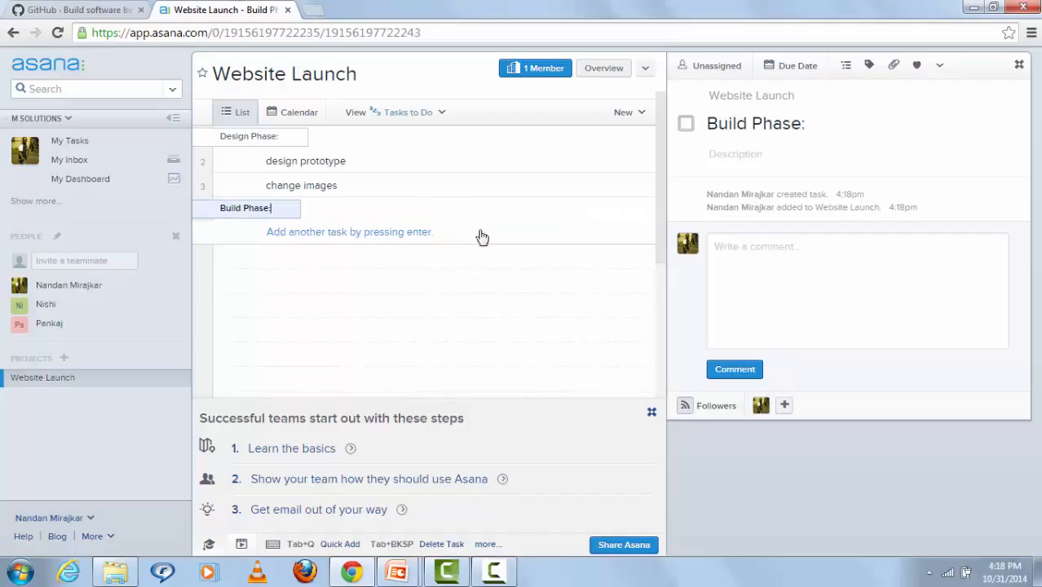
# Step: Add tasks 'create home page', 'create about us page' and 'create contact us page' under Build Phase
pyautogui.click(380, 235)
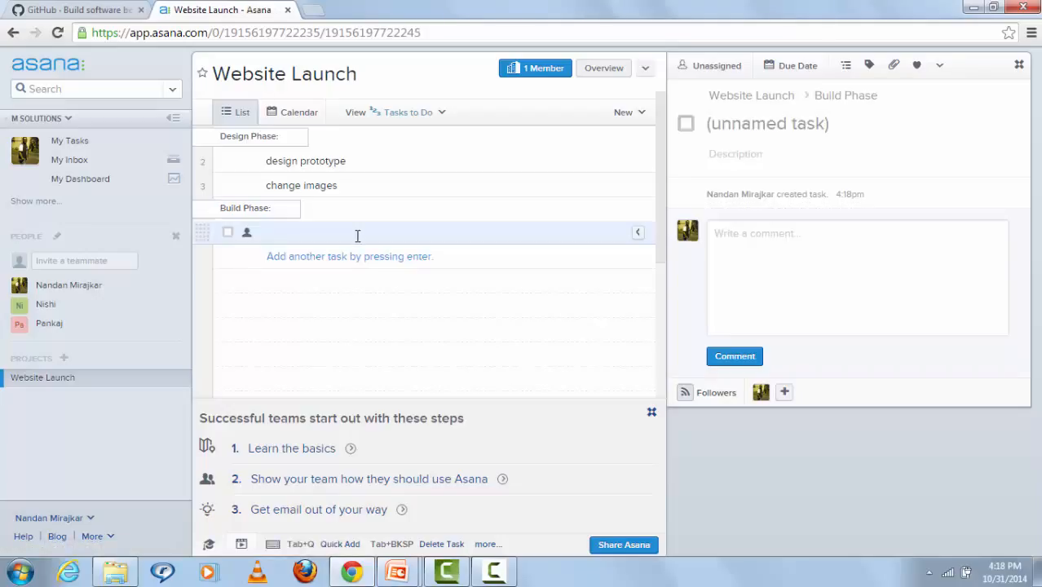
pyautogui.write('creat')
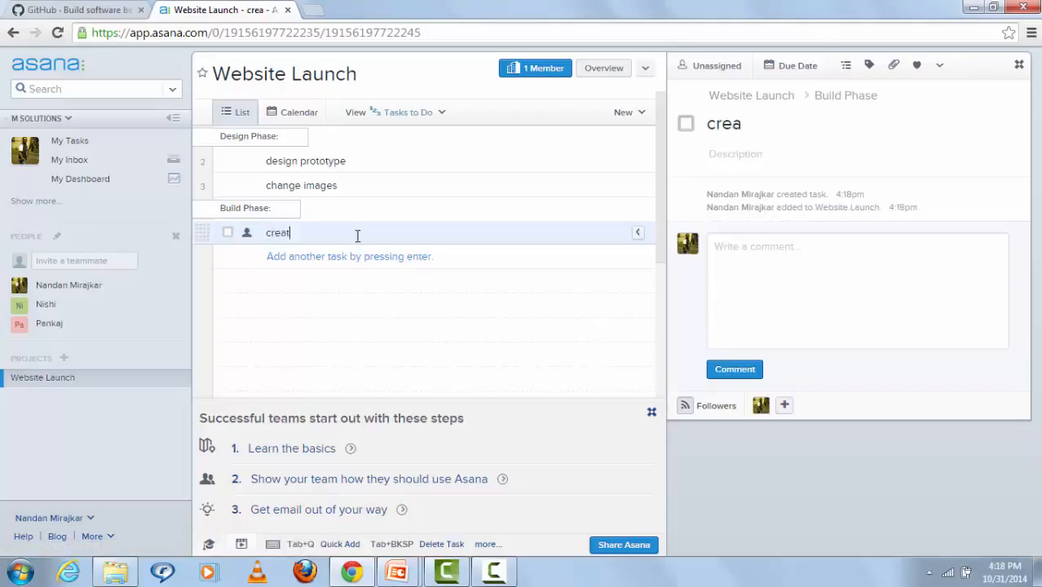
pyautogui.write('e home')
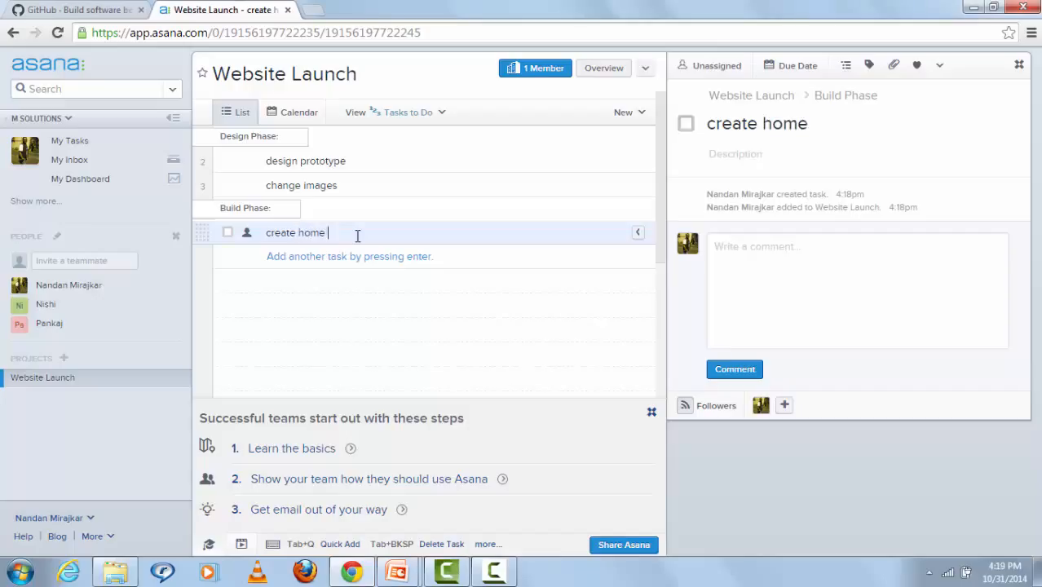
pyautogui.write(' page')
pyautogui.press('Return')
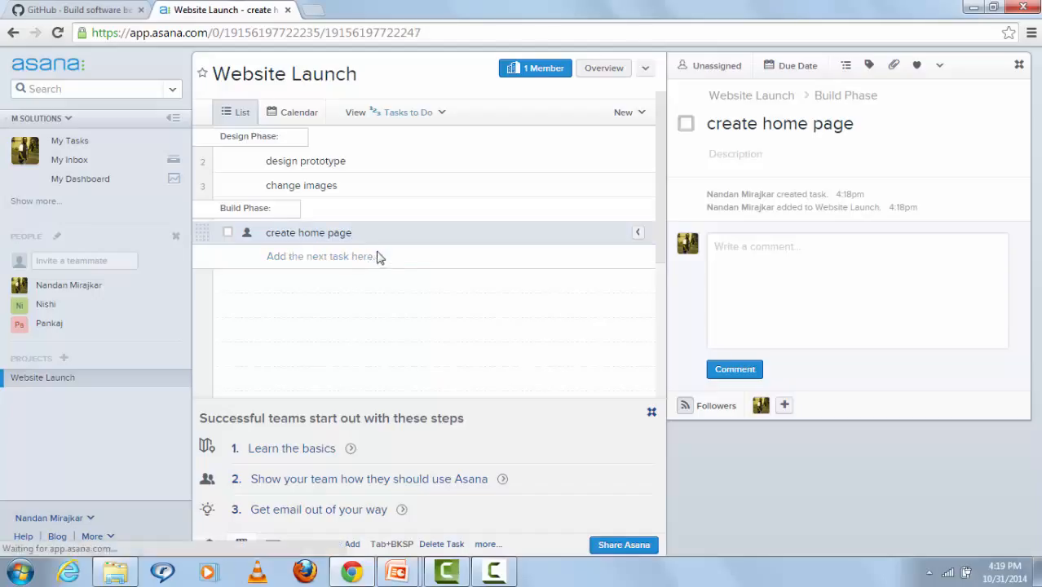
pyautogui.write('c')
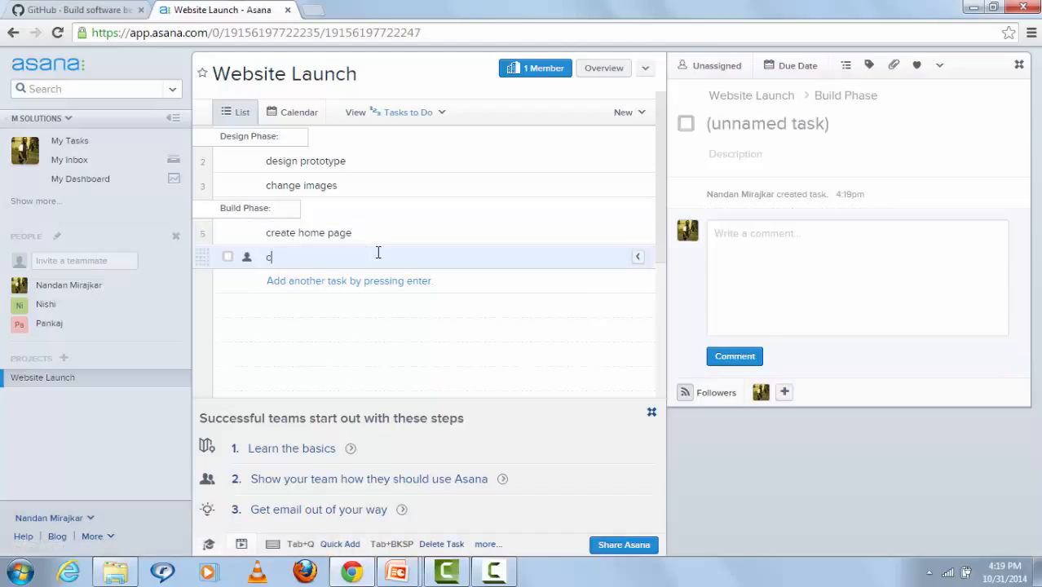
pyautogui.write('reate ')
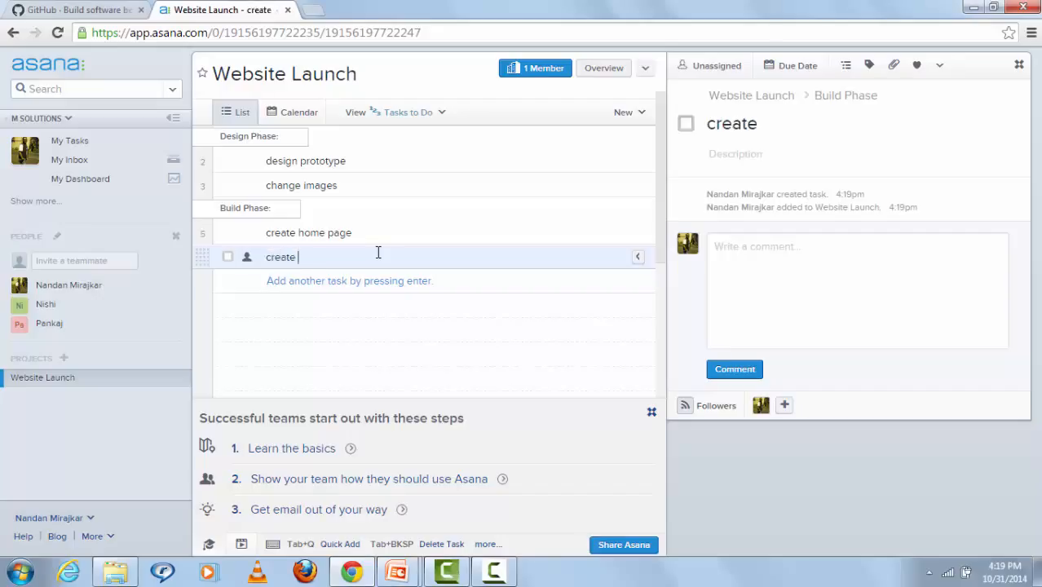
pyautogui.write('abi')
pyautogui.press('BackSpace')
pyautogui.write('out us')
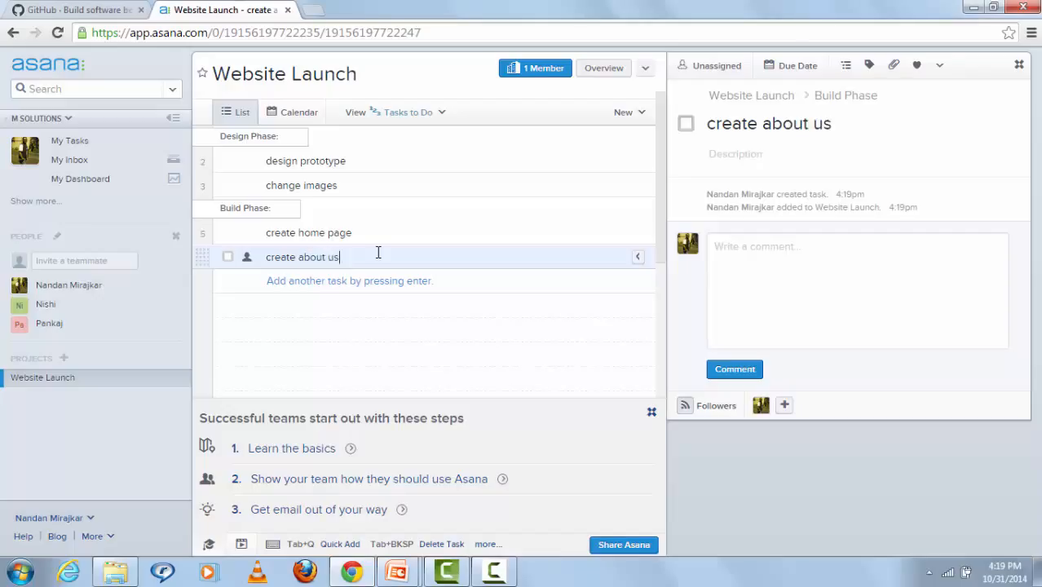
pyautogui.write(' page')
pyautogui.click(416, 282)
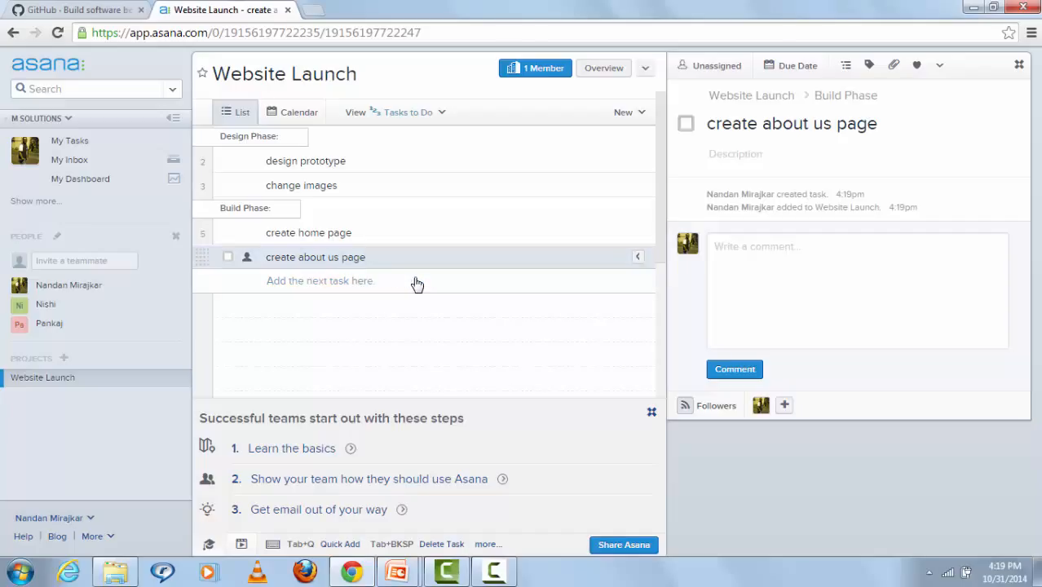
pyautogui.click(416, 282)
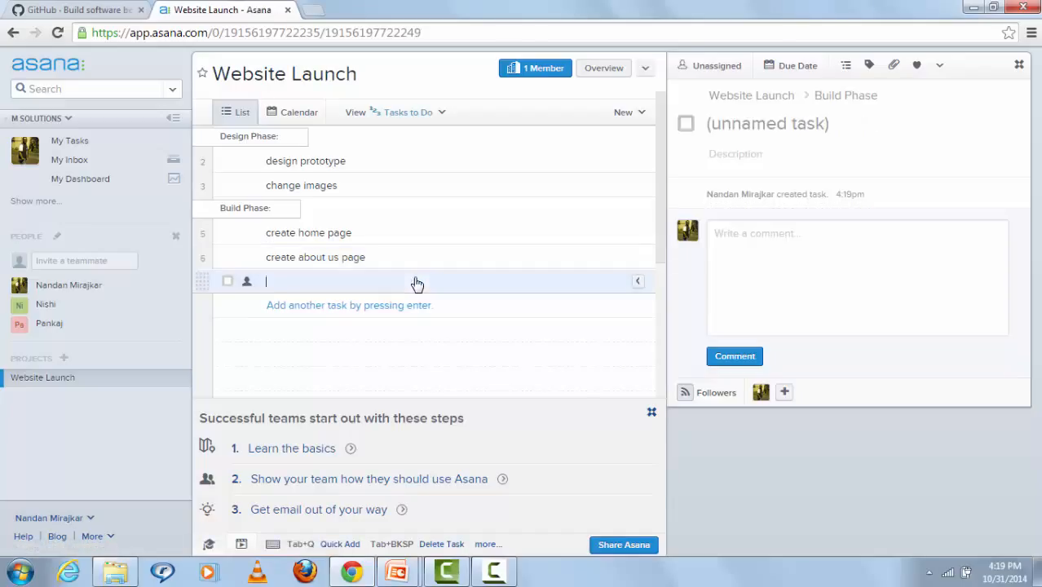
pyautogui.write('create ')
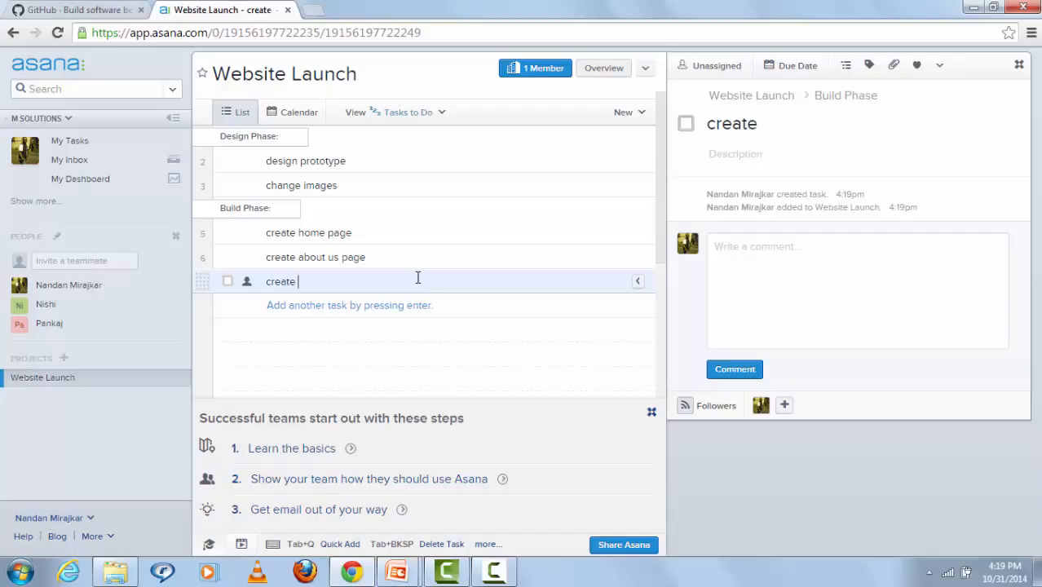
pyautogui.write('conta')
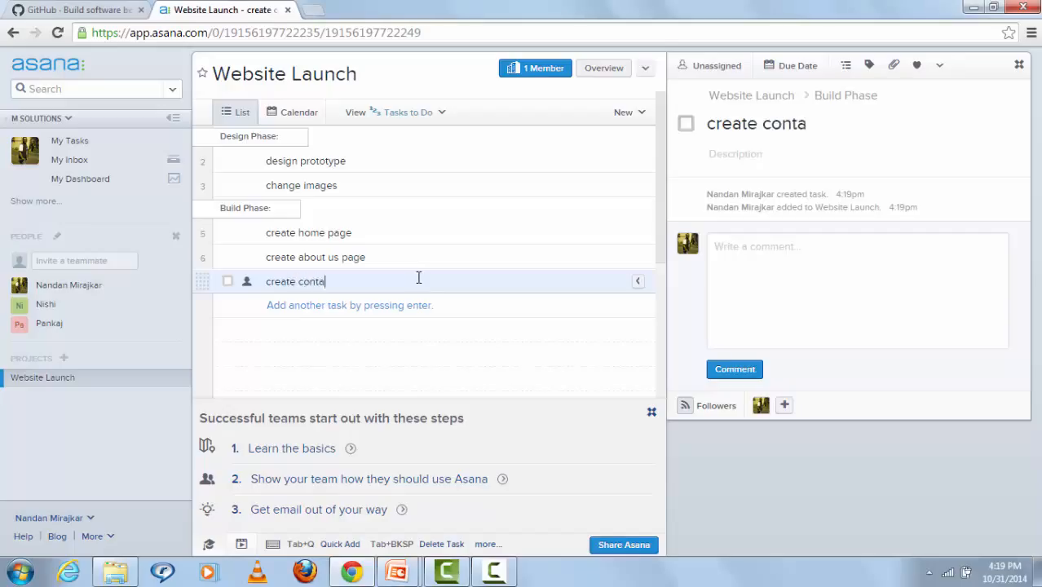
pyautogui.write('ct us page')
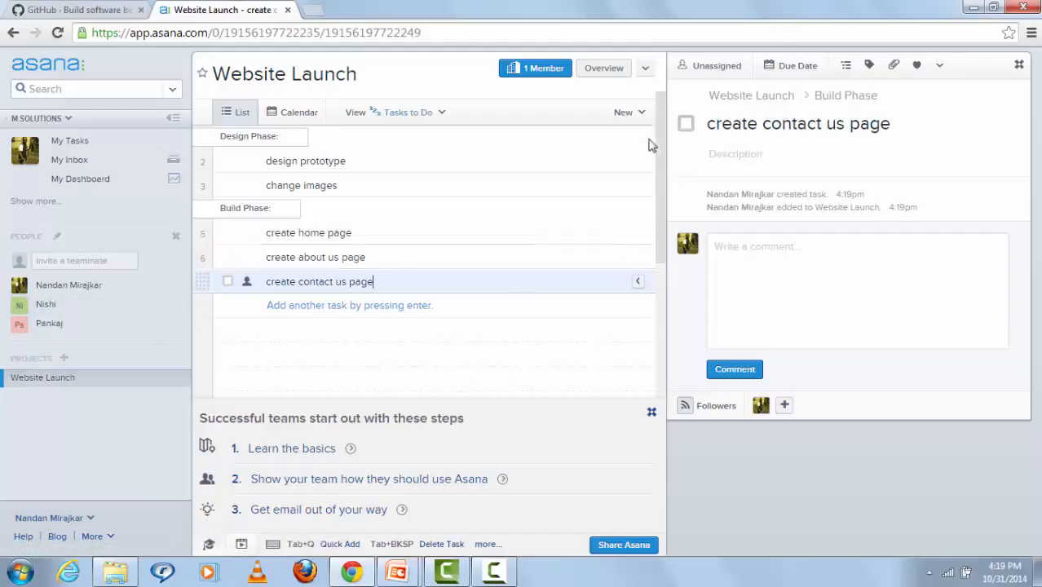
# Step: Assign the design prototype task to a teammate
pyautogui.click(639, 162)
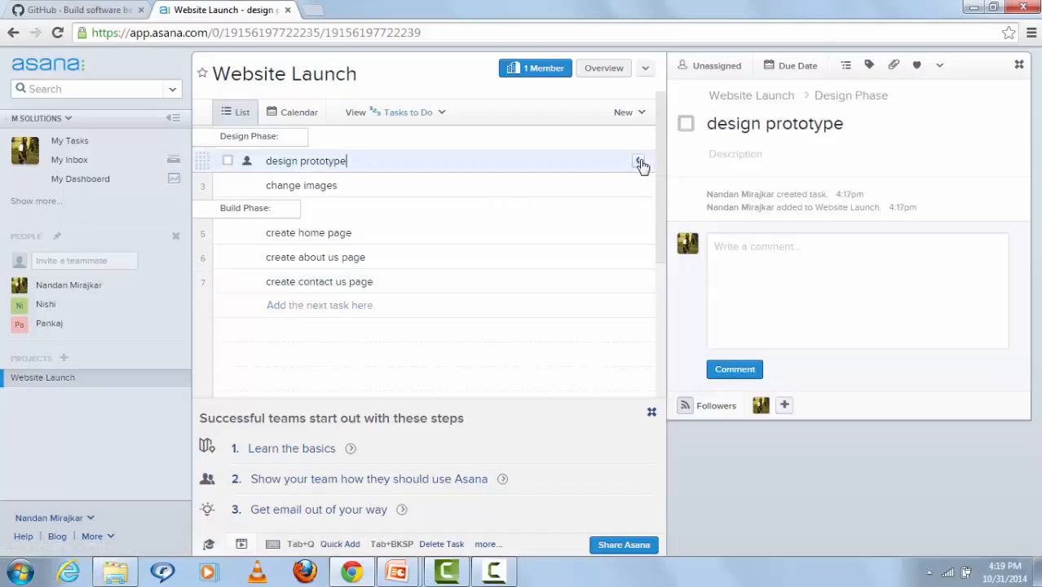
pyautogui.click(639, 162)
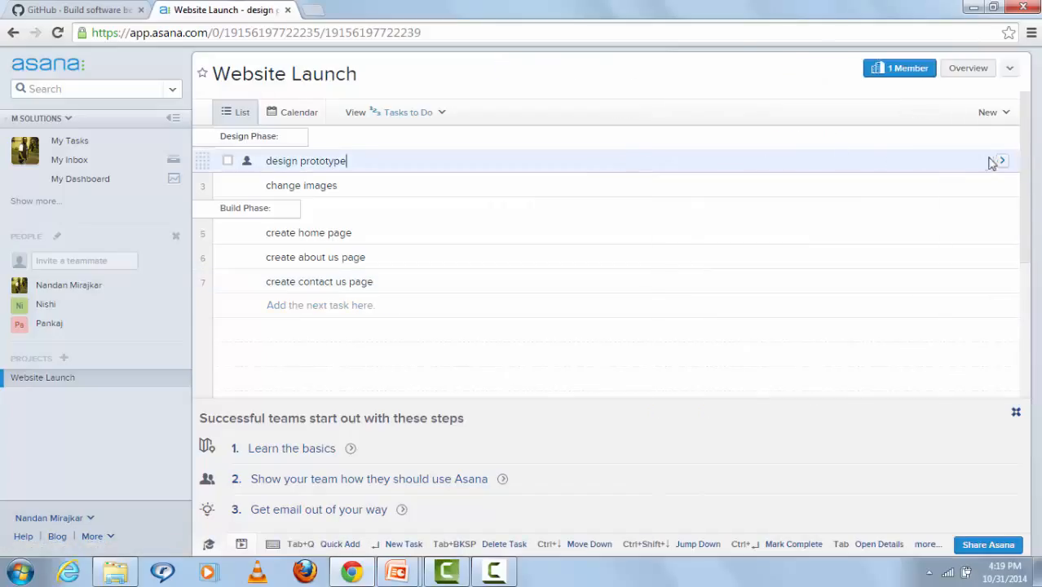
pyautogui.click(1001, 163)
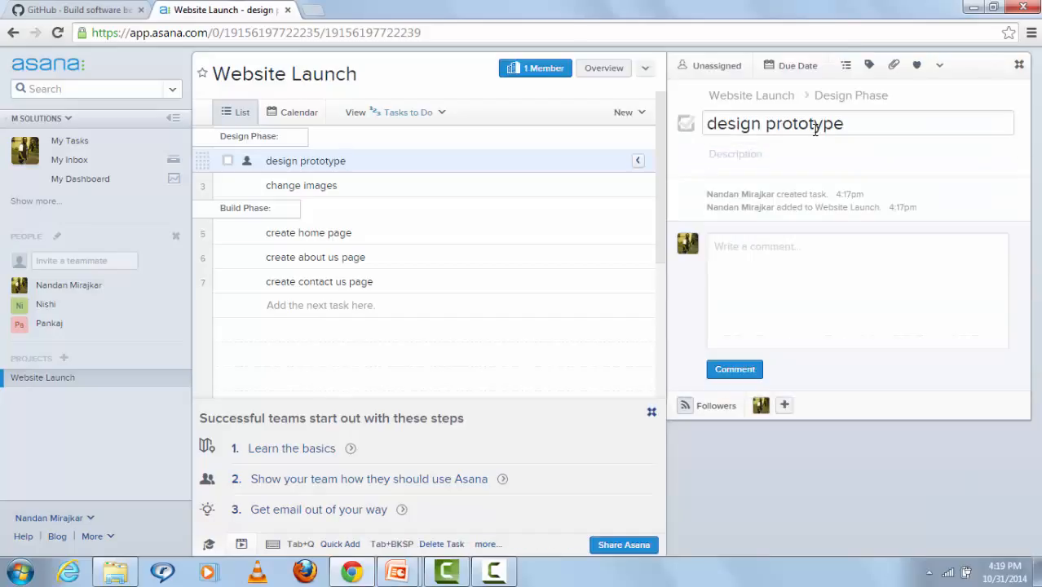
pyautogui.click(708, 68)
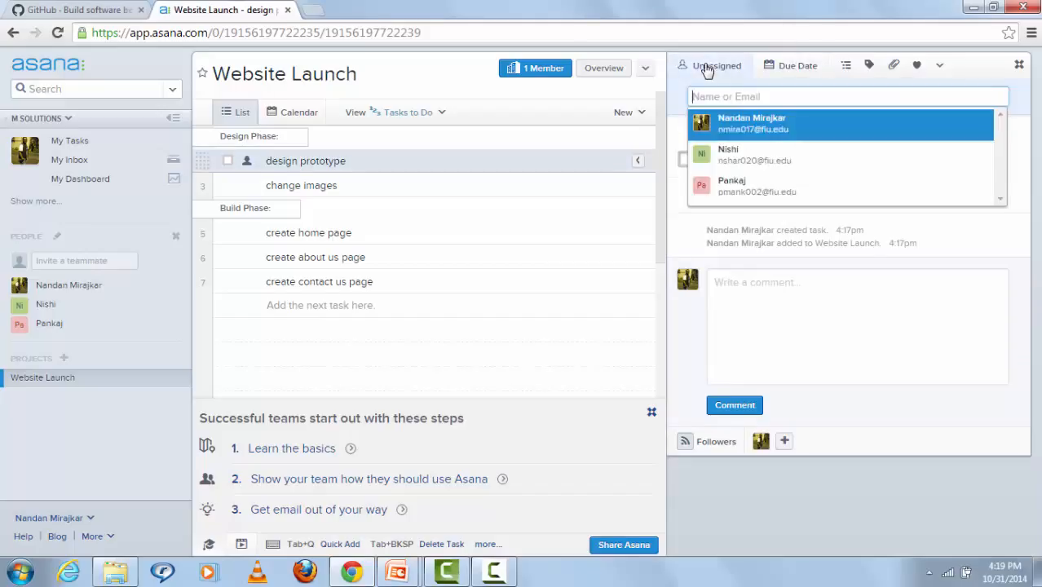
pyautogui.click(748, 162)
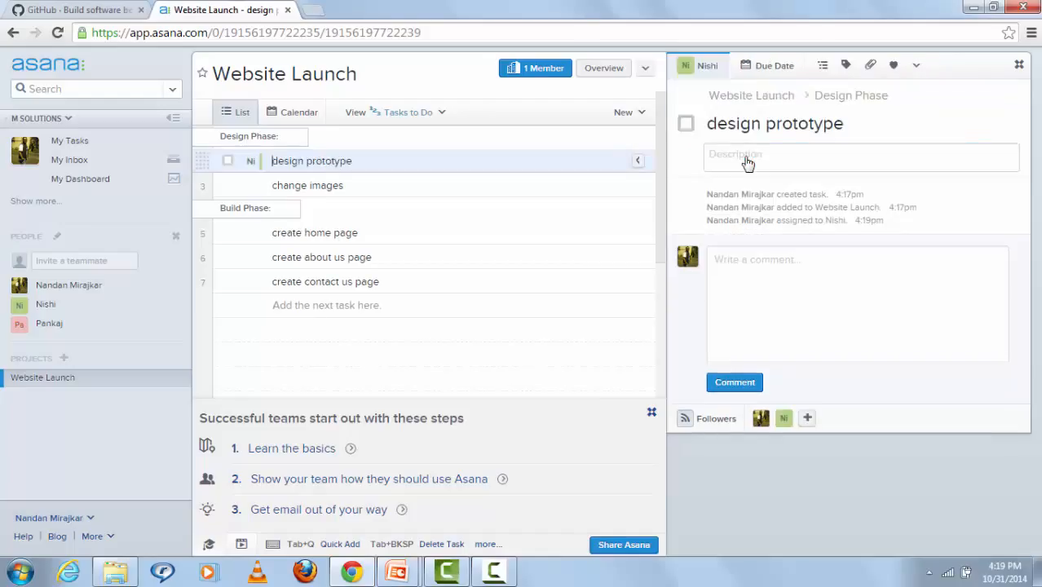
# Step: Set the design prototype due date to November 5, 2014
pyautogui.click(774, 65)
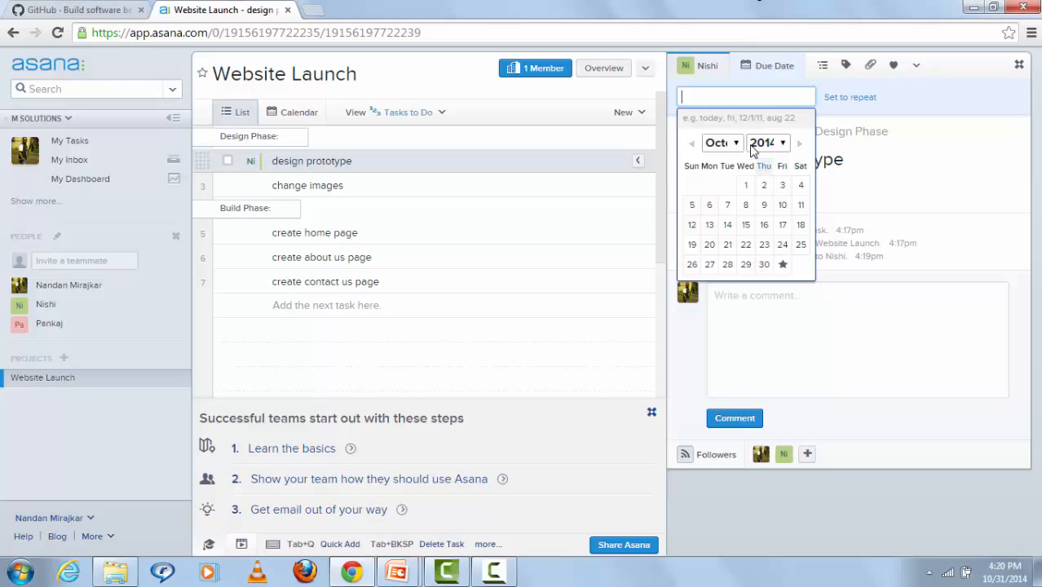
pyautogui.click(735, 146)
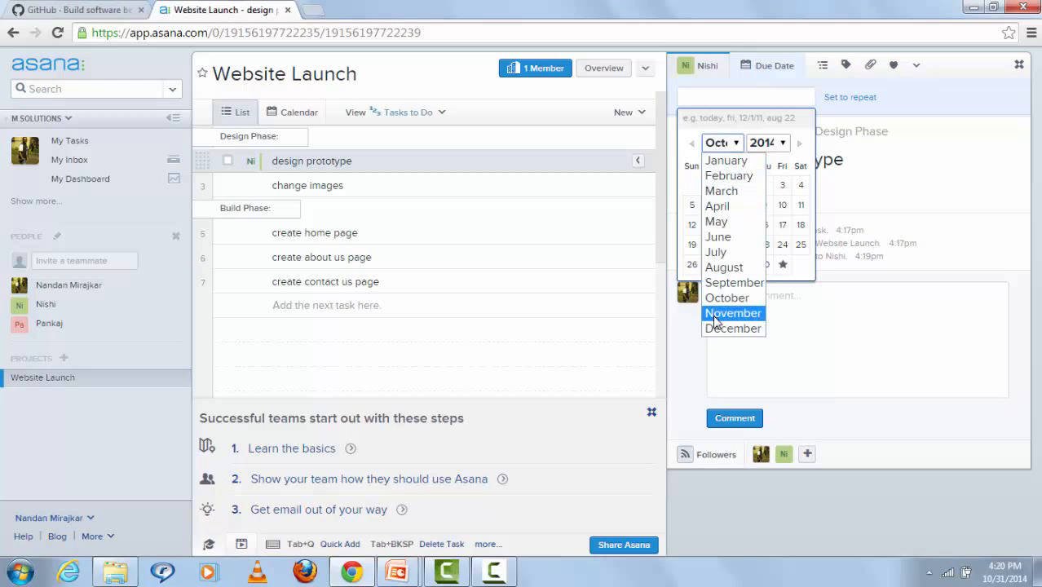
pyautogui.click(714, 320)
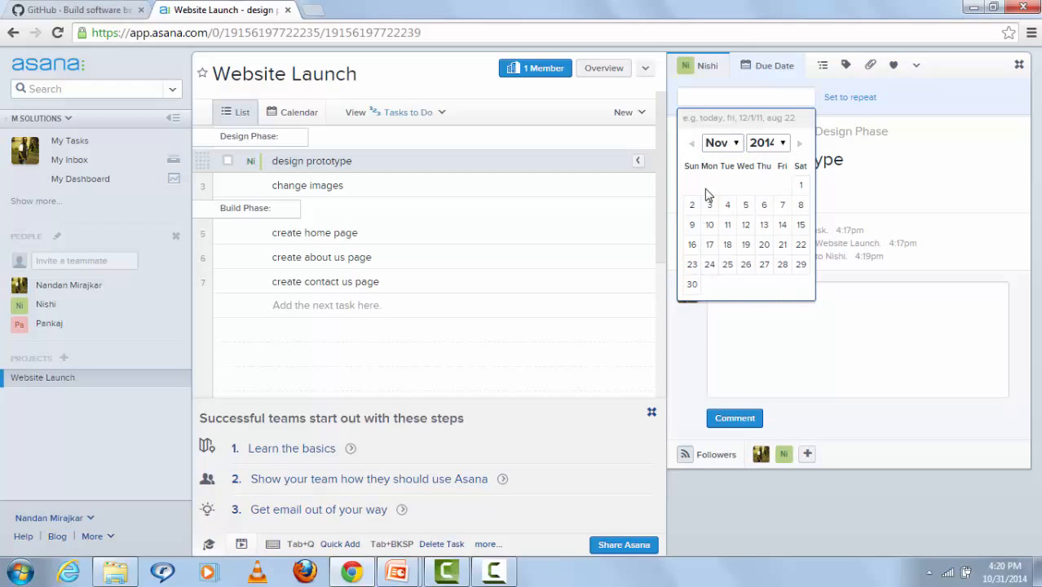
pyautogui.click(746, 210)
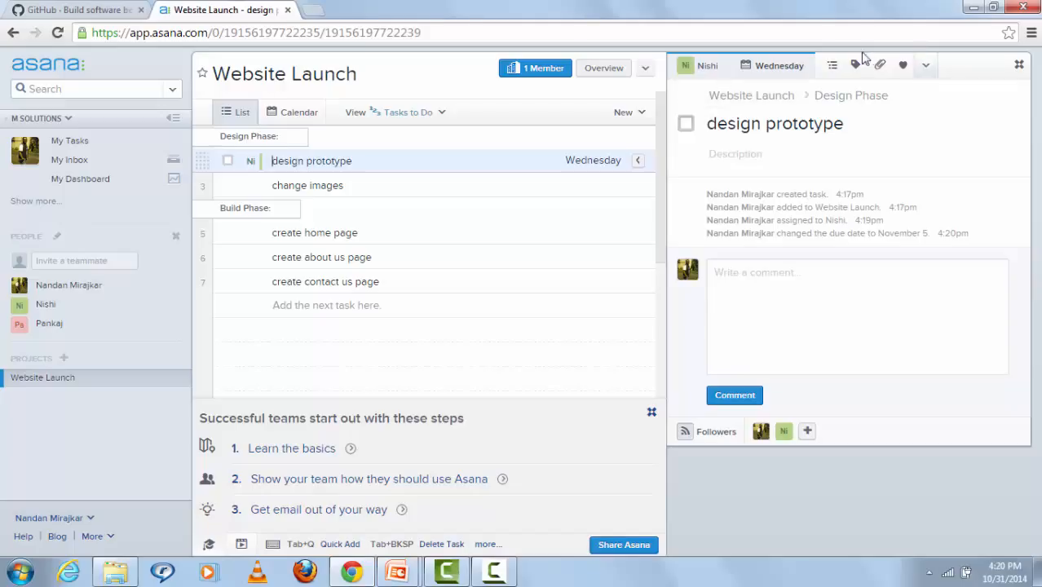
# Step: Add a 'small prototype' subtask to design prototype and begin adding a tag
pyautogui.click(837, 68)
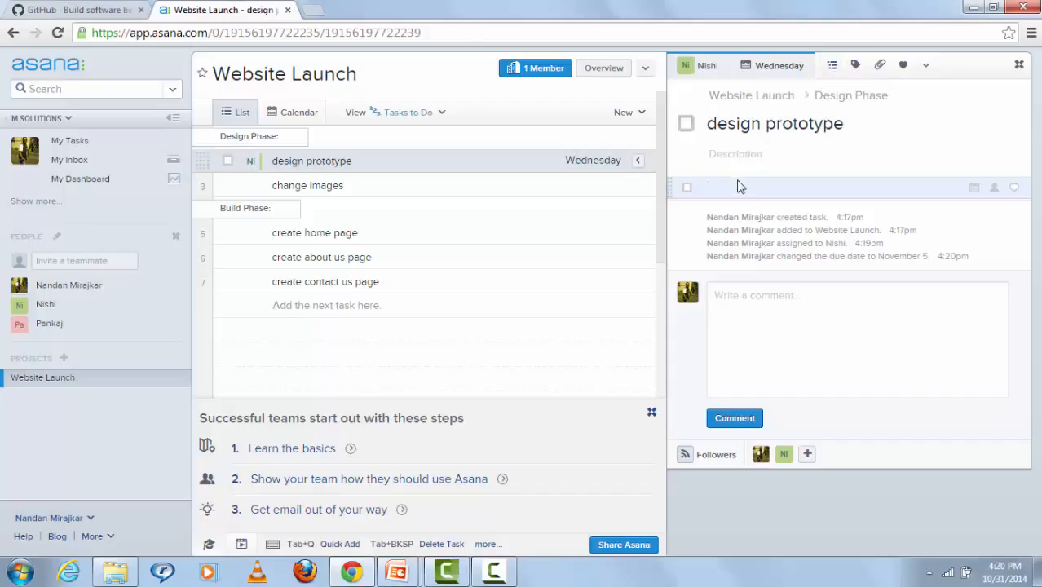
pyautogui.write('small prototype')
pyautogui.click(977, 231)
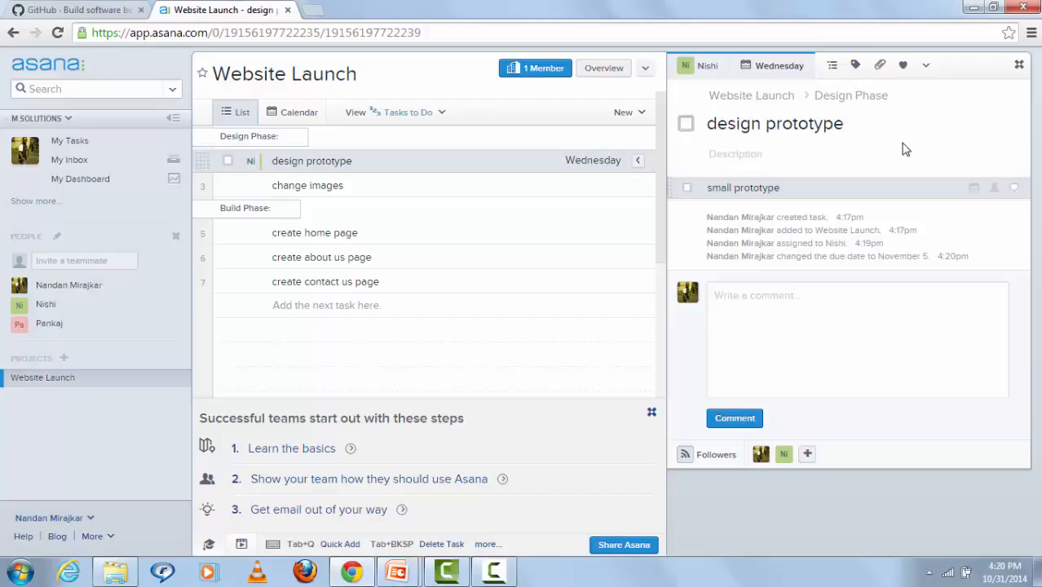
pyautogui.click(855, 66)
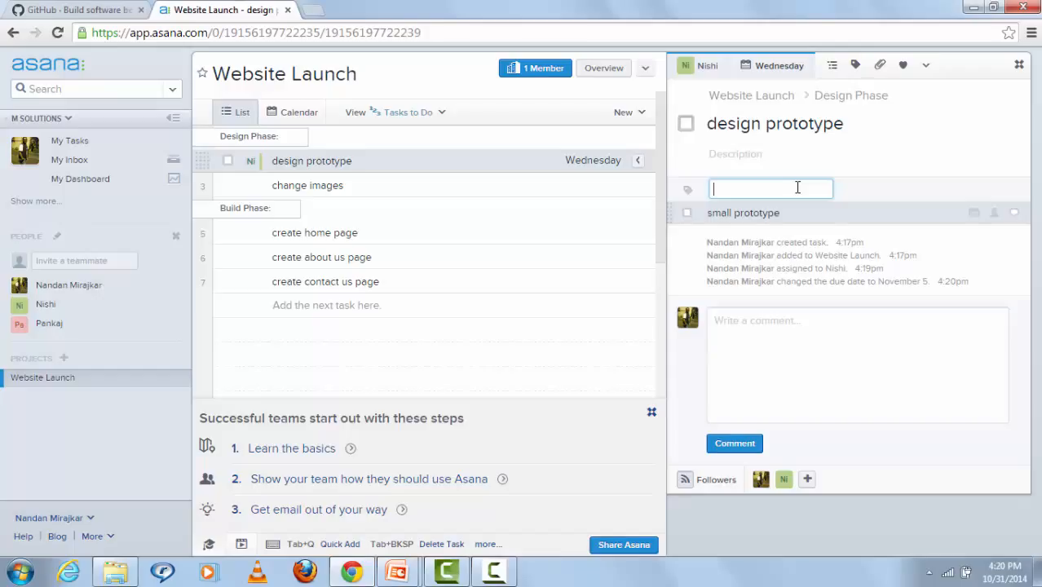
# Step: Tag design prototype with a new 'design' tag and view that tag's task list
pyautogui.write('design')
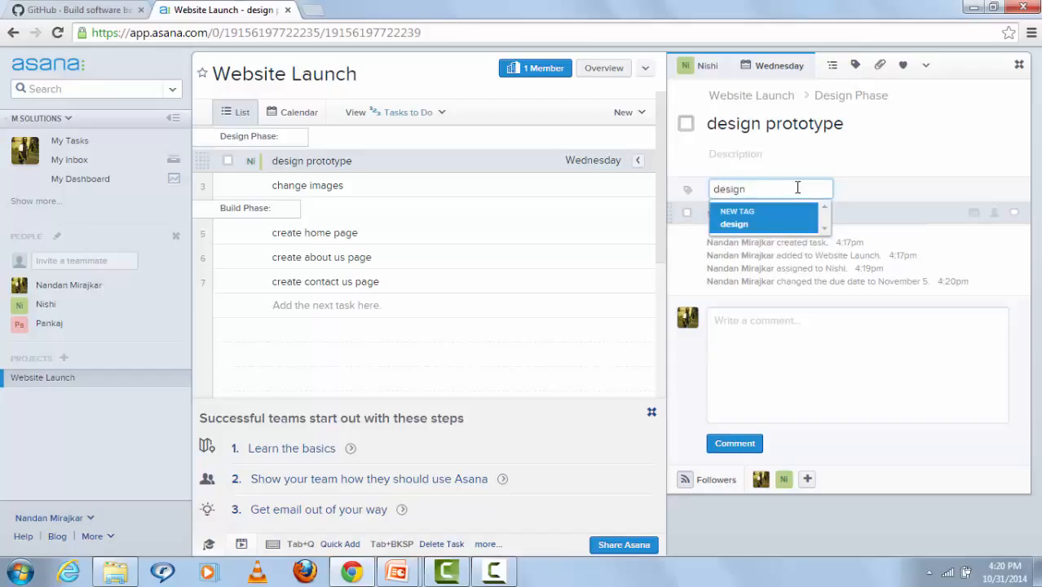
pyautogui.click(768, 221)
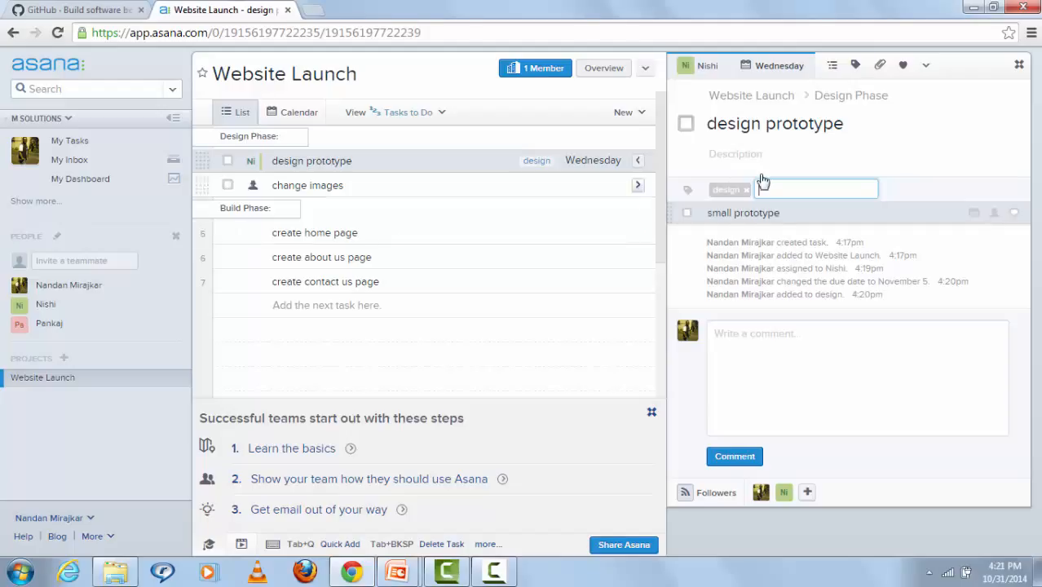
pyautogui.click(713, 193)
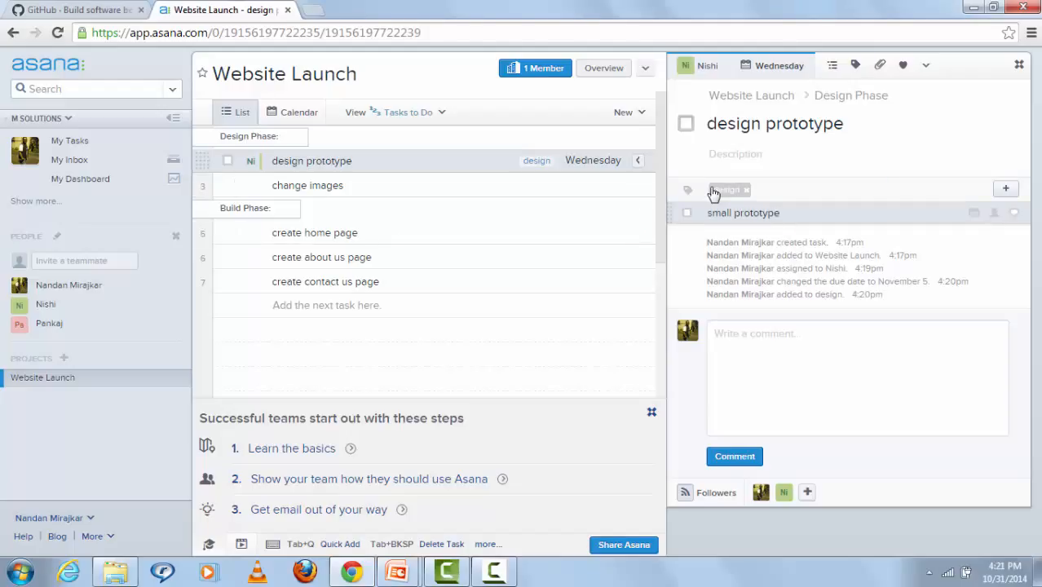
pyautogui.click(713, 193)
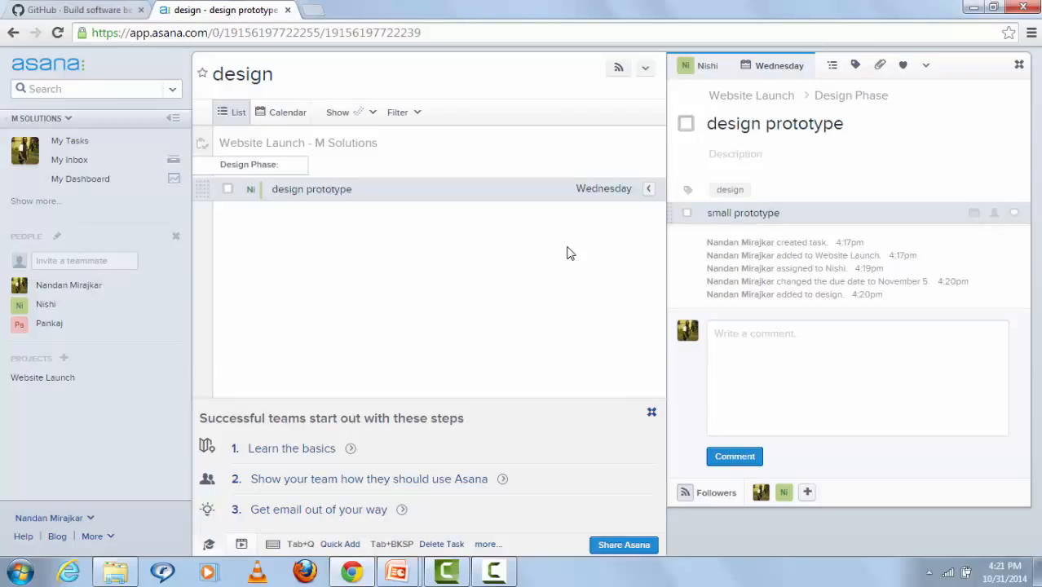
# Step: Check the attach options, heart the design prototype task, and open its Task Actions menu
pyautogui.click(892, 68)
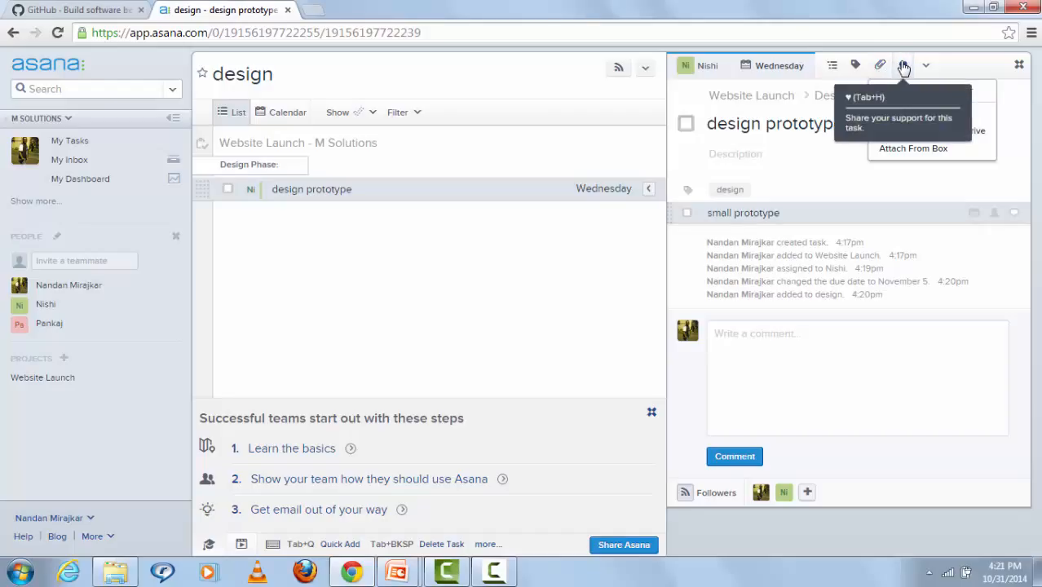
pyautogui.click(903, 66)
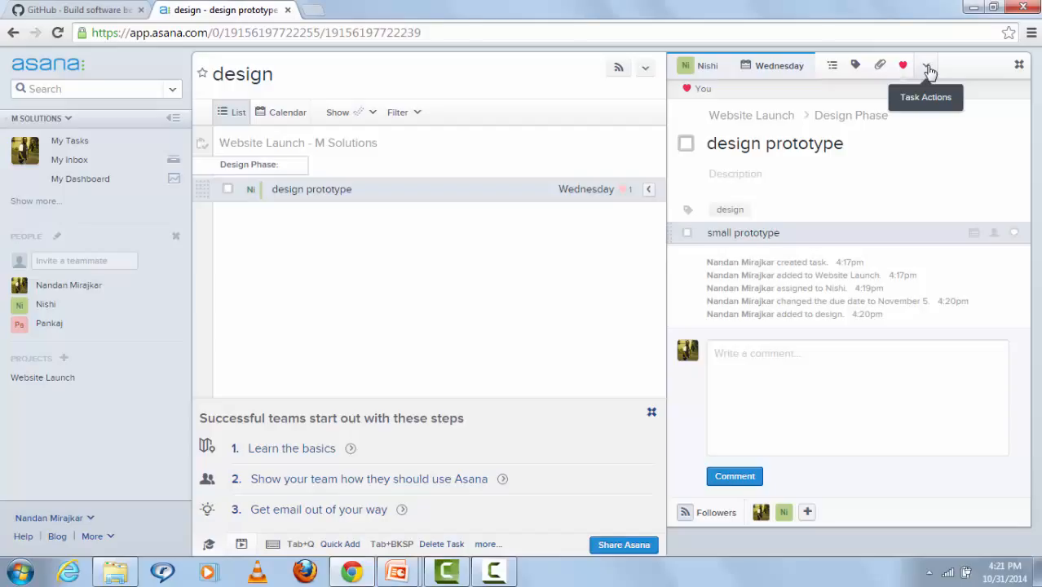
pyautogui.click(926, 68)
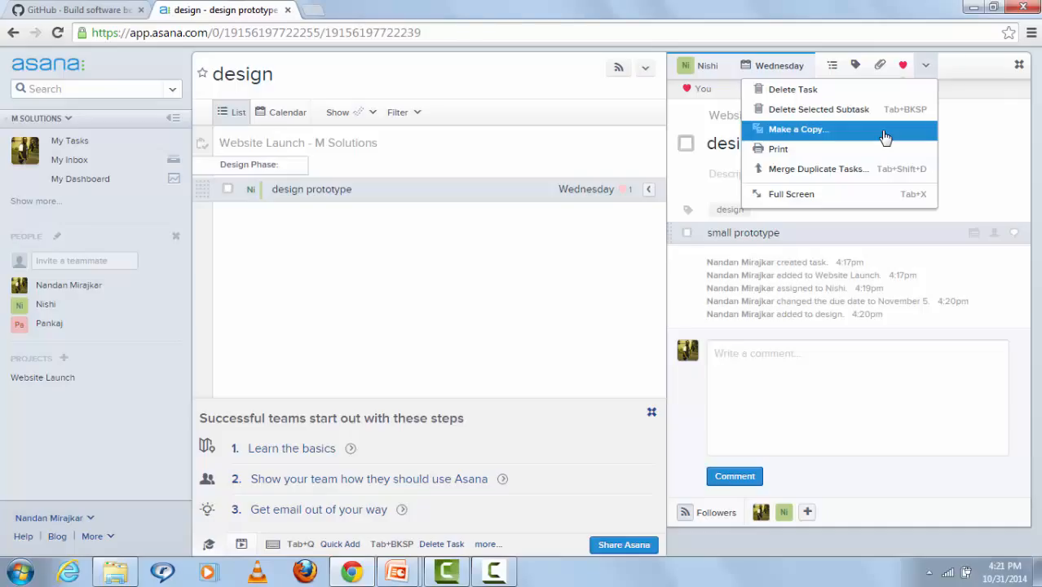
# Step: Create 'Copy of design prototype' with Make a Copy, then start Merge Duplicate Tasks
pyautogui.click(836, 132)
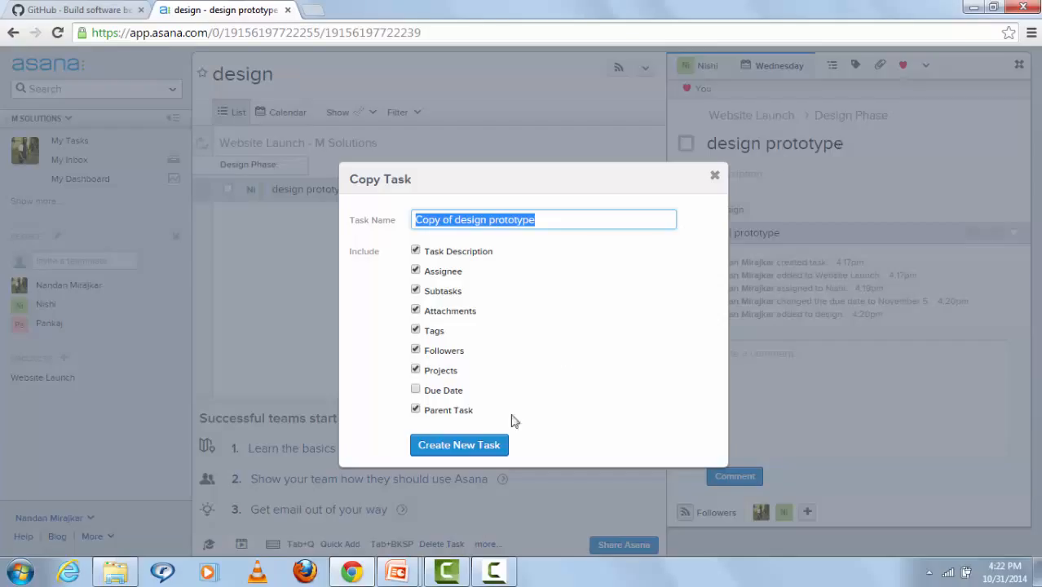
pyautogui.click(491, 453)
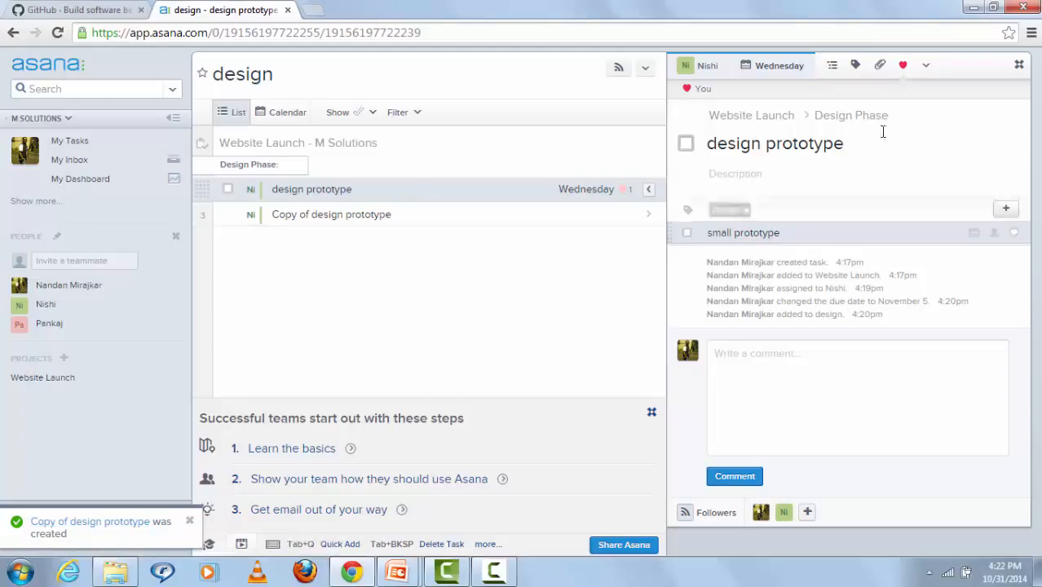
pyautogui.click(924, 69)
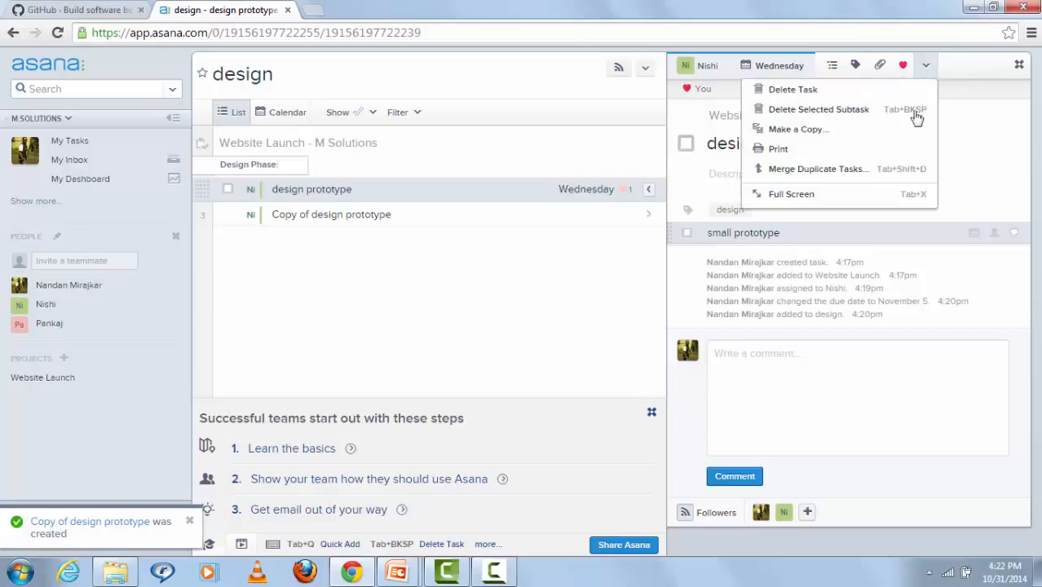
pyautogui.click(869, 180)
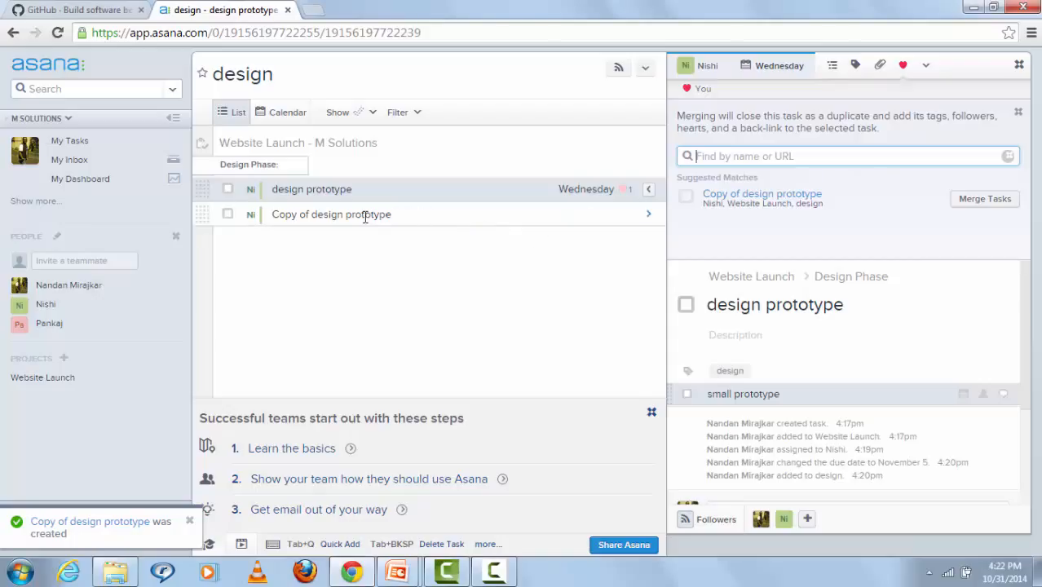
# Step: Merge 'Copy of design prototype' into design prototype as a duplicate
pyautogui.click(303, 215)
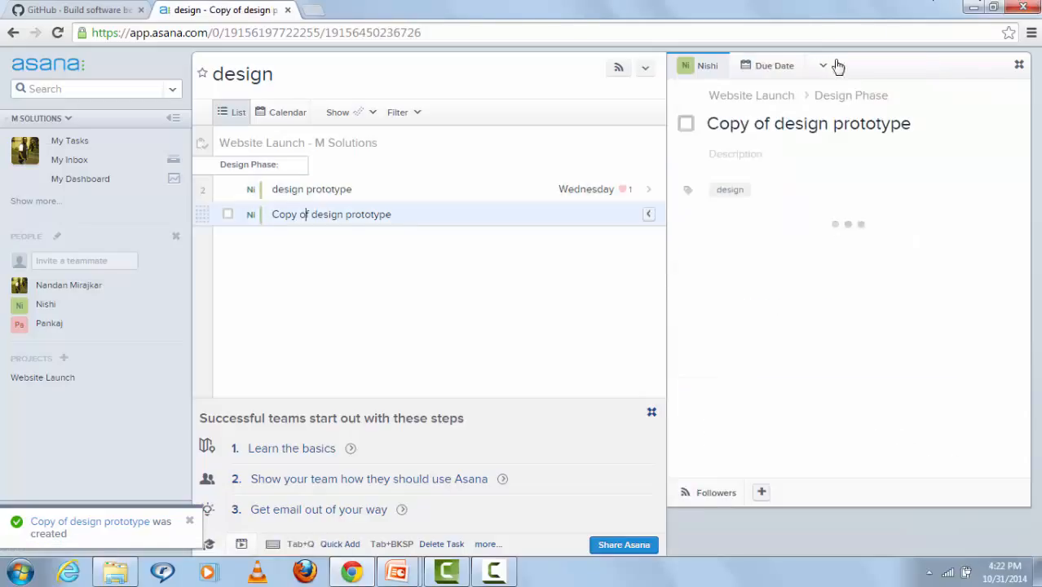
pyautogui.click(916, 65)
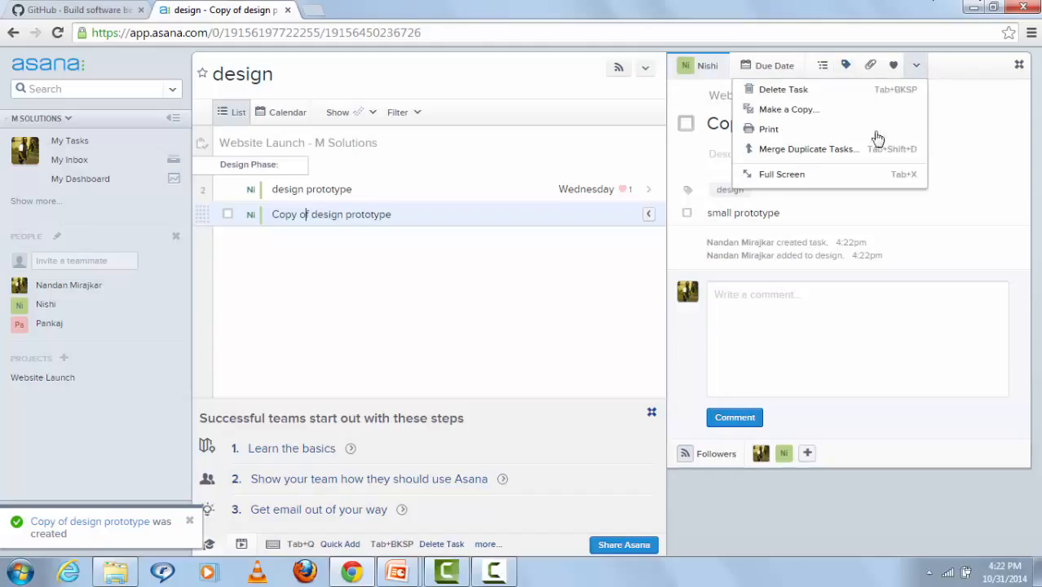
pyautogui.click(873, 154)
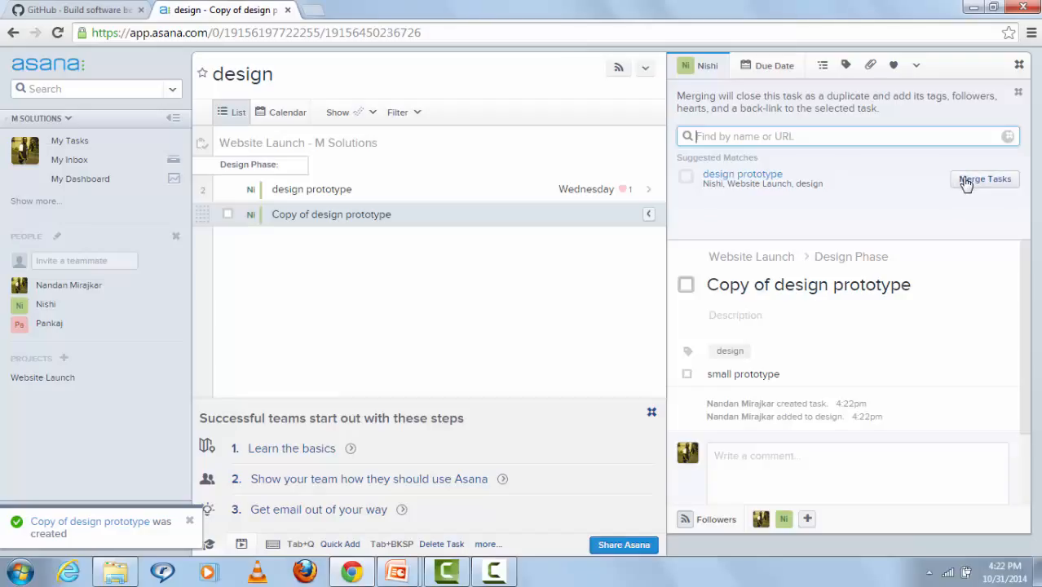
pyautogui.click(967, 184)
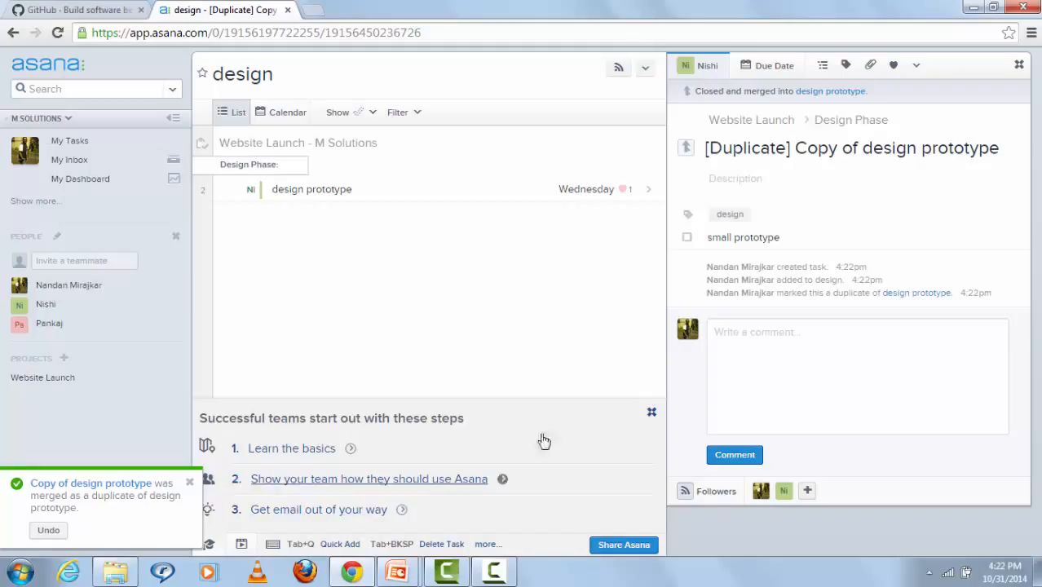
# Step: Add the suggested third teammate as a follower of the duplicate task
pyautogui.click(768, 359)
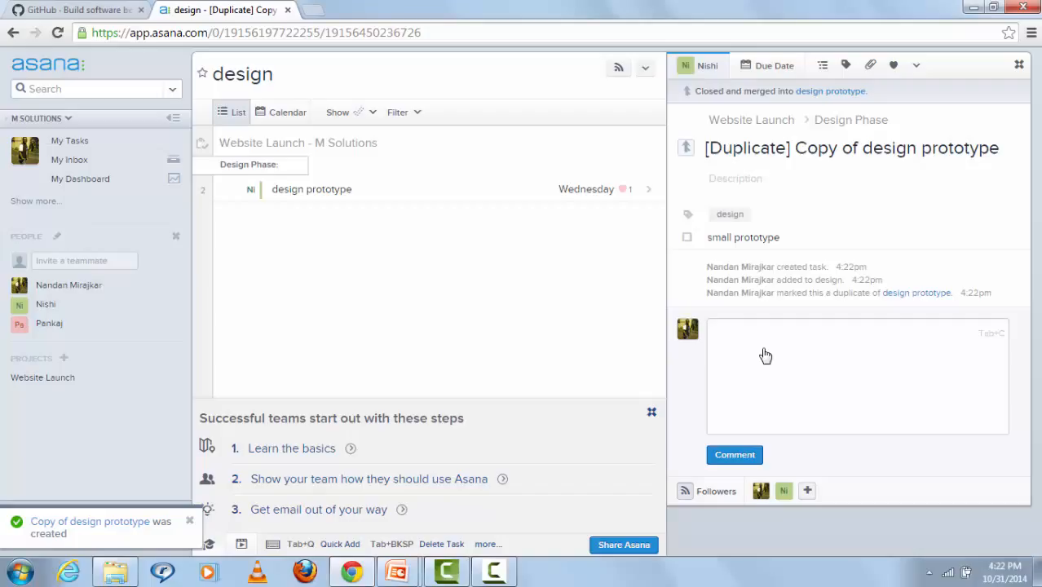
pyautogui.click(807, 492)
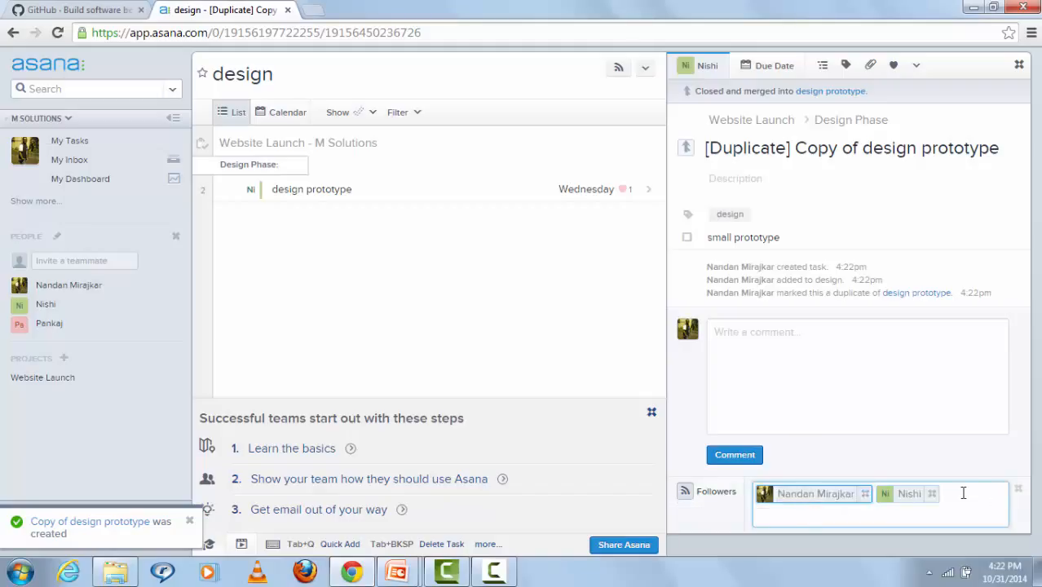
pyautogui.write('pan')
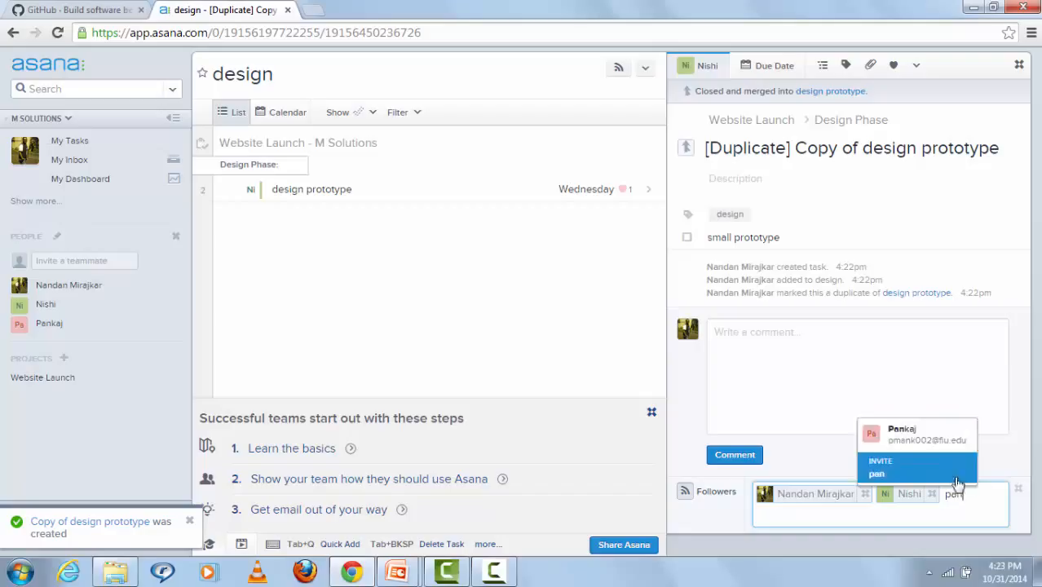
pyautogui.click(962, 440)
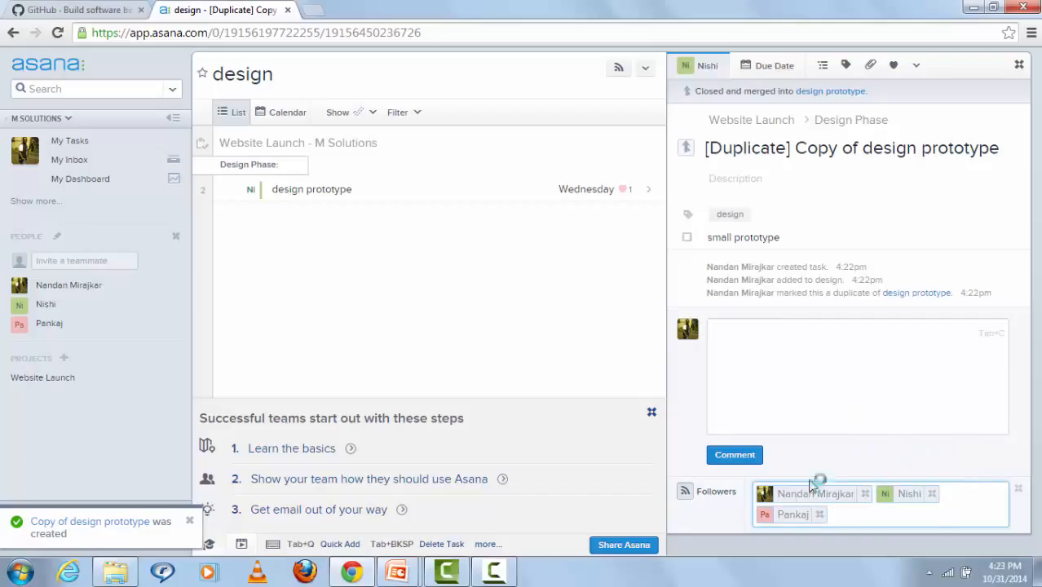
pyautogui.click(689, 424)
# Step: Post the comment 'good' on the duplicate task
pyautogui.click(741, 361)
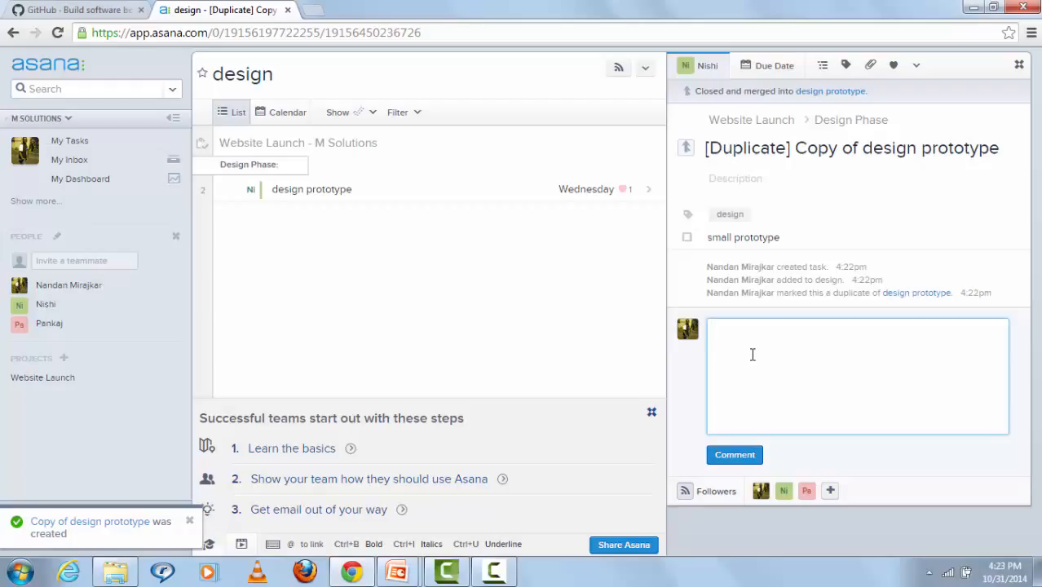
pyautogui.write('good')
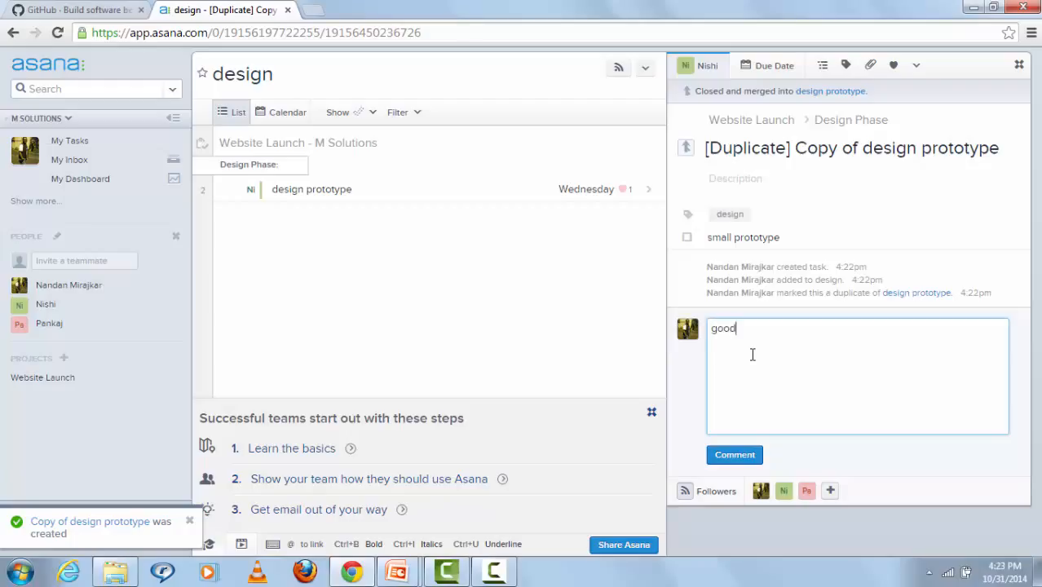
pyautogui.click(751, 459)
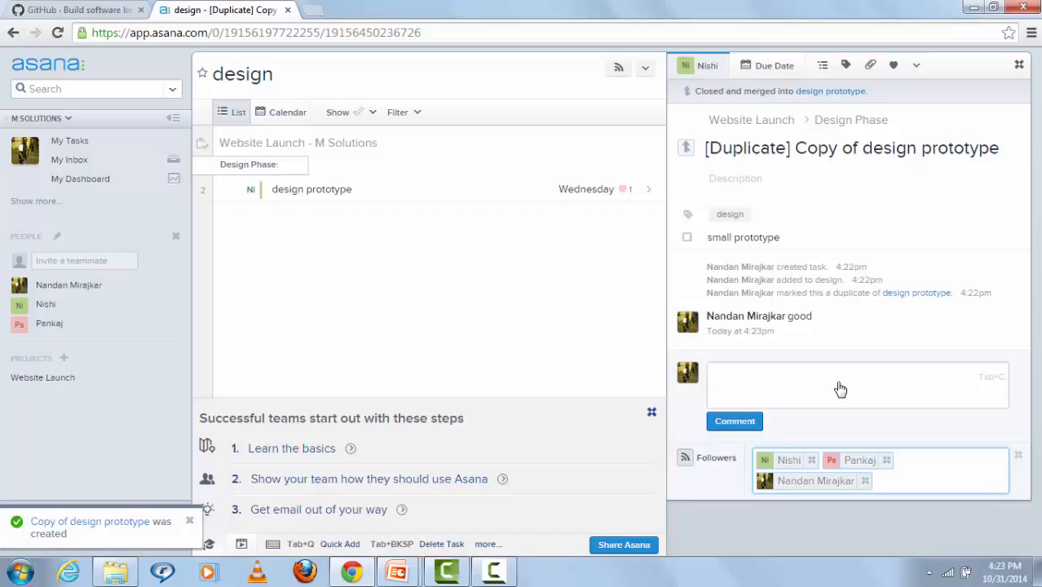
# Step: Assign the change images task in Website Launch to yourself
pyautogui.click(69, 142)
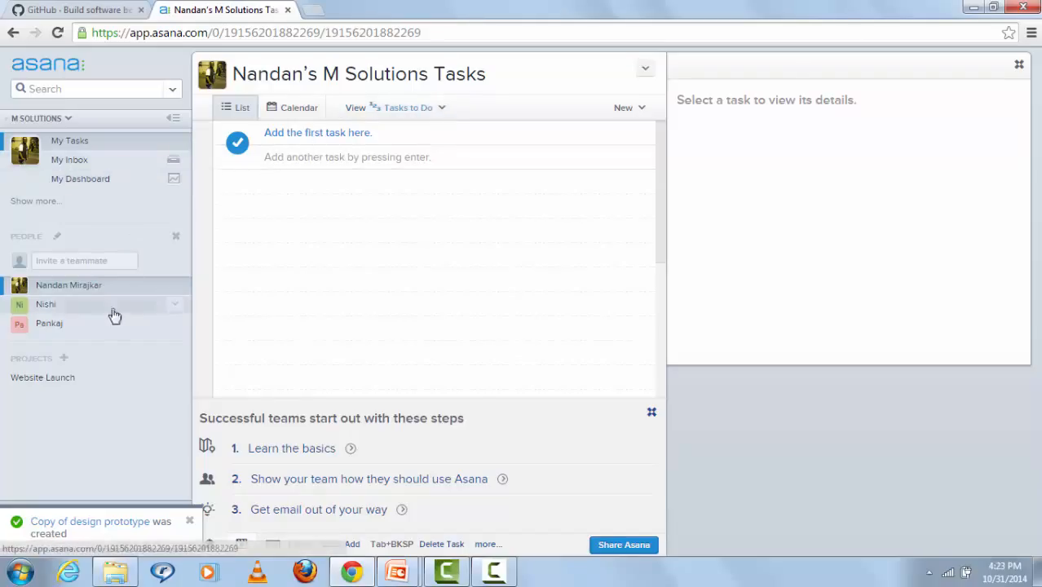
pyautogui.click(69, 386)
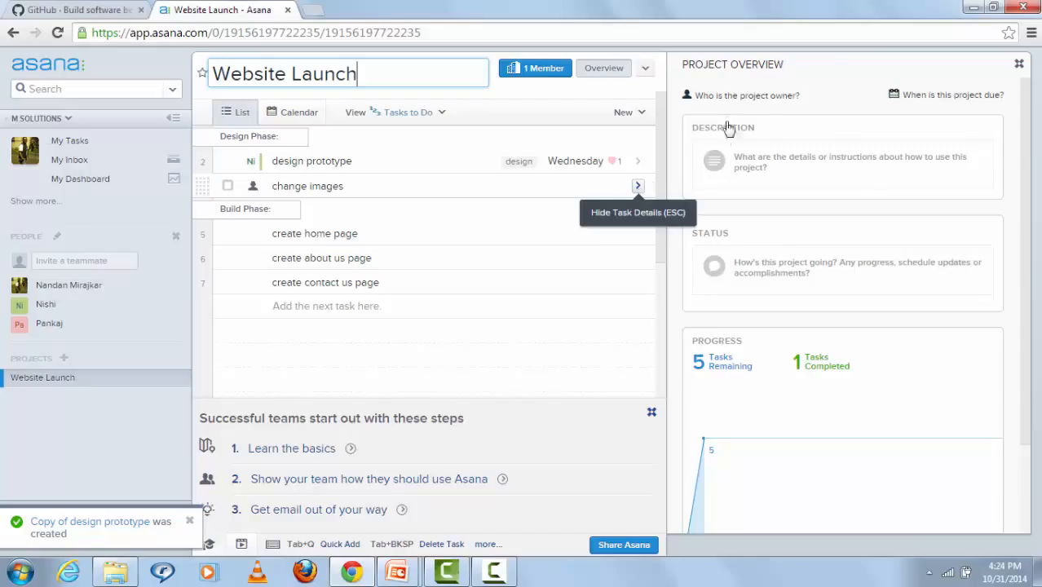
pyautogui.click(639, 186)
pyautogui.click(726, 72)
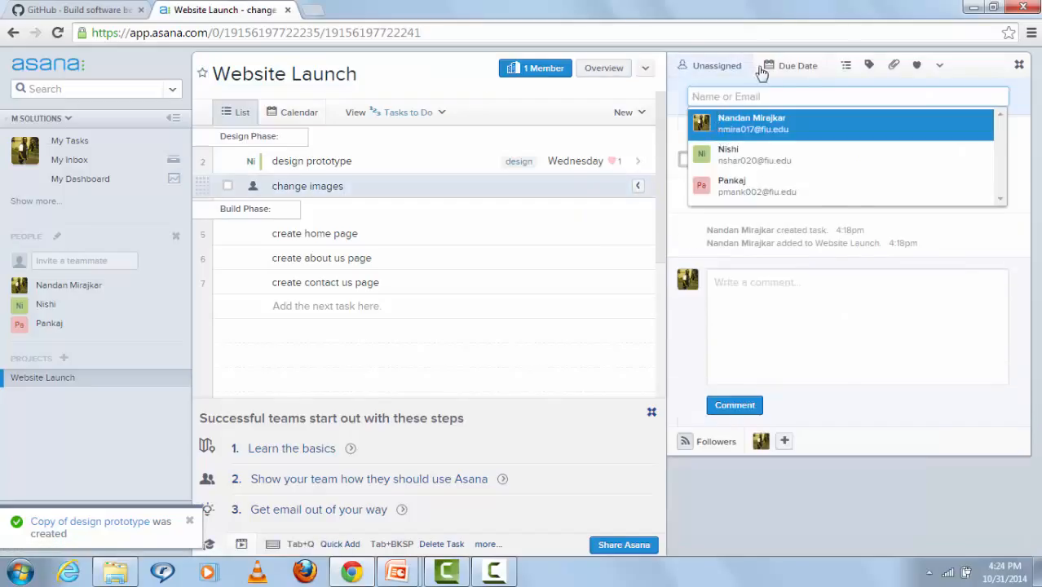
pyautogui.click(724, 130)
# Step: Set the change images due date to November 6, 2014
pyautogui.click(789, 66)
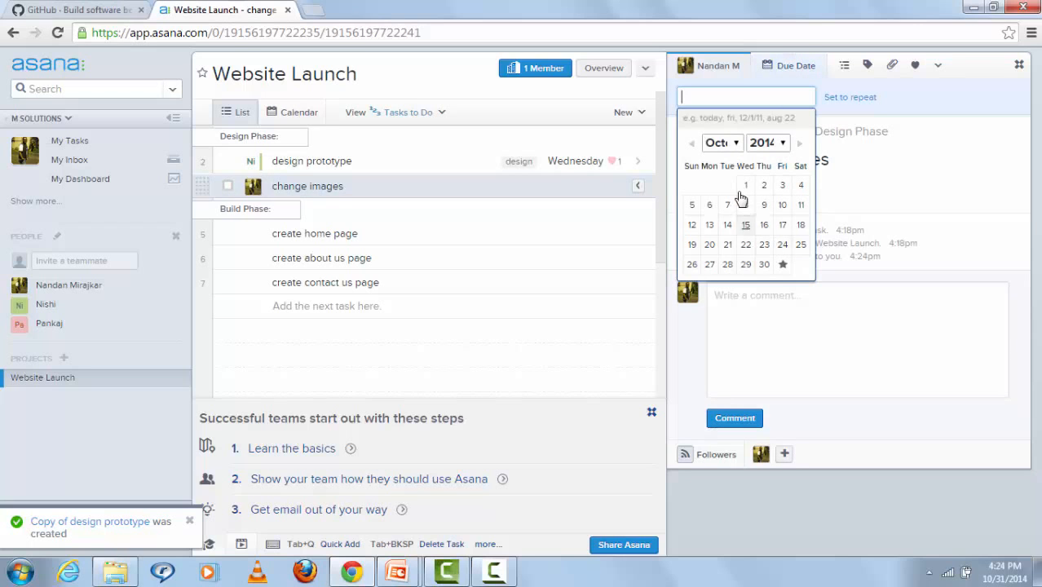
pyautogui.click(738, 143)
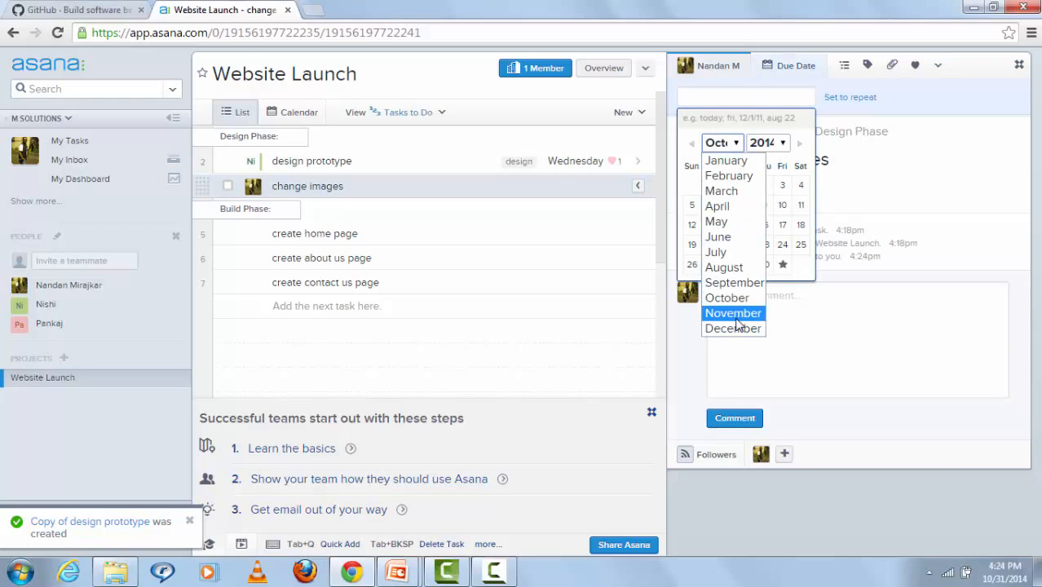
pyautogui.click(732, 313)
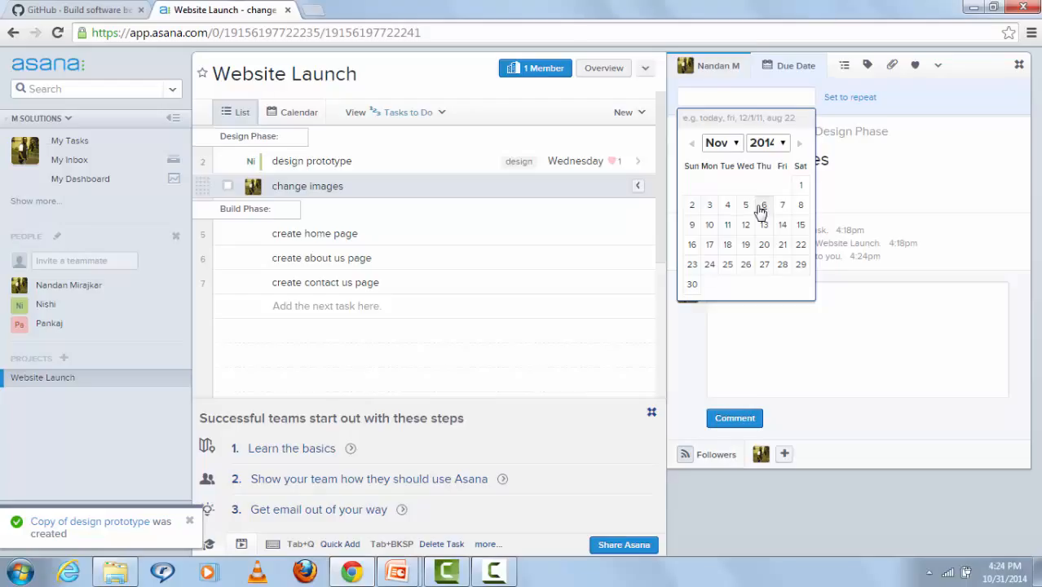
pyautogui.doubleClick(759, 209)
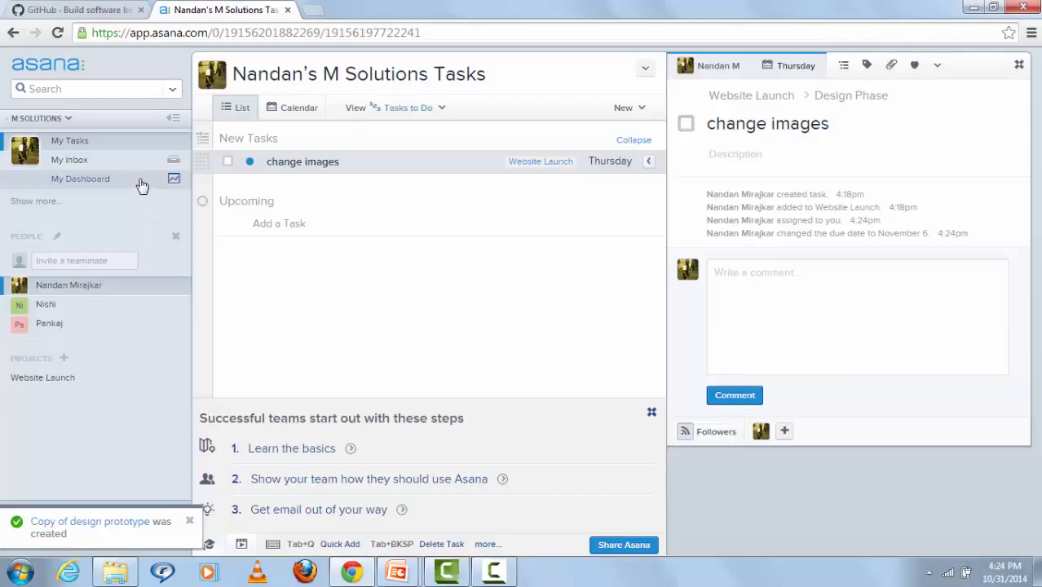
# Step: Switch My Tasks to Tasks By Project, then Tasks By Due Date, then view My Inbox
pyautogui.click(131, 143)
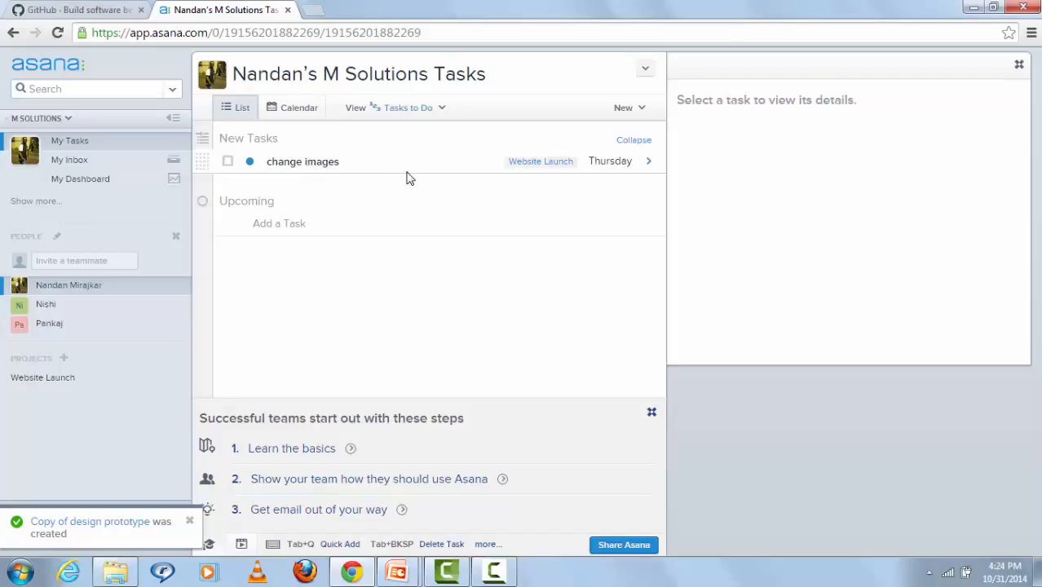
pyautogui.click(426, 111)
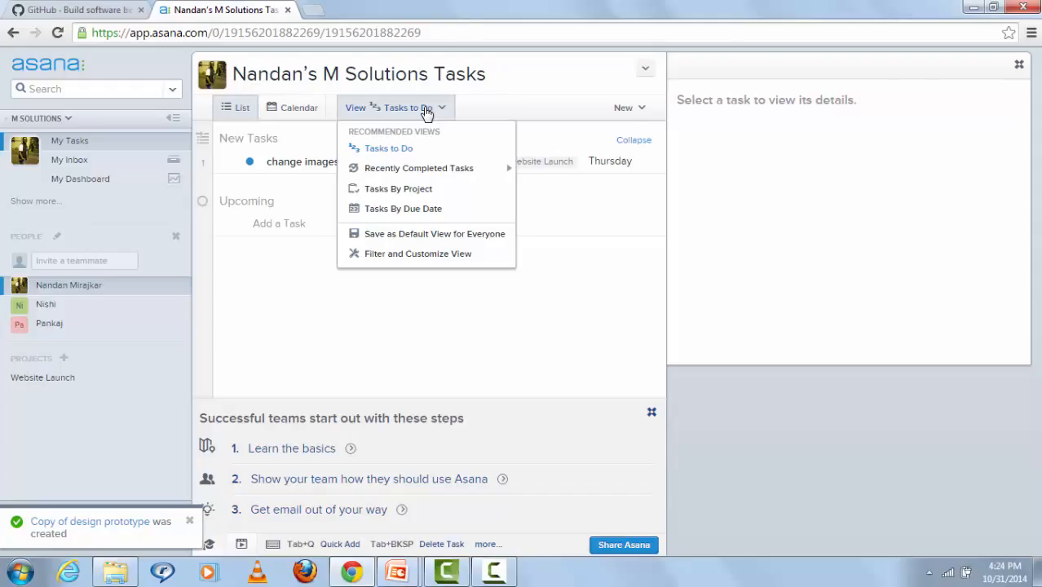
pyautogui.click(410, 190)
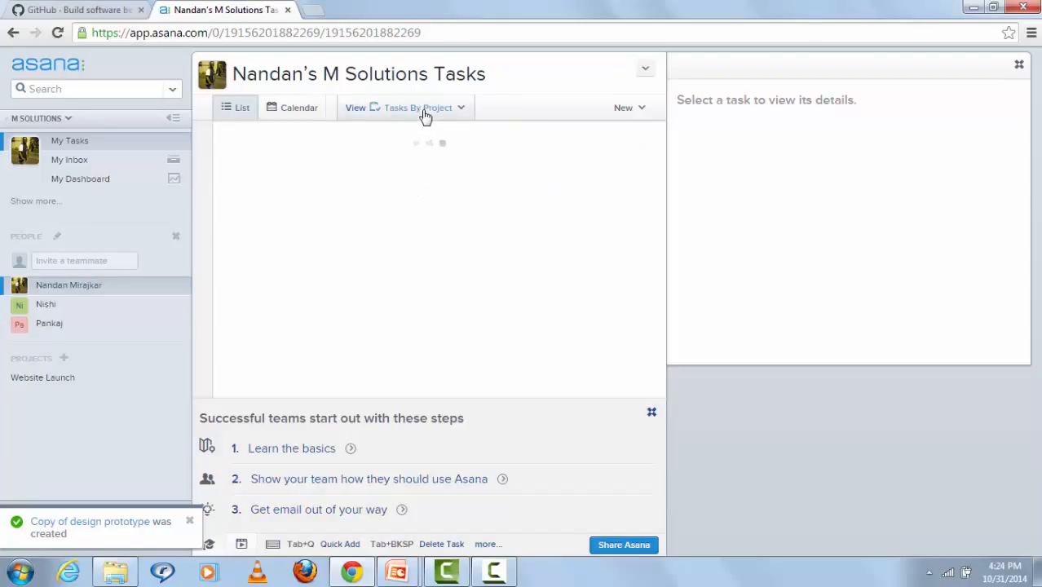
pyautogui.click(425, 117)
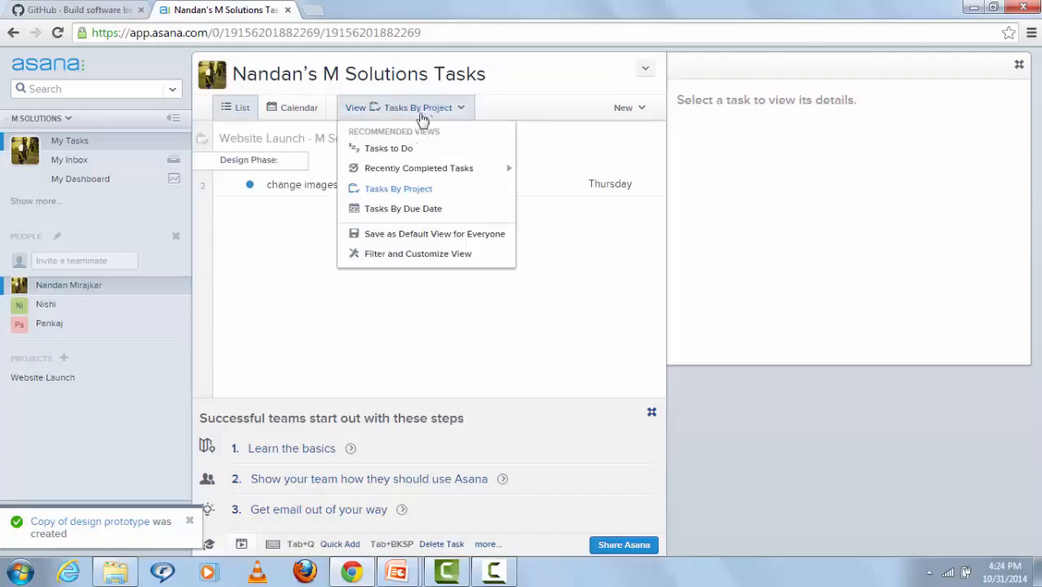
pyautogui.click(424, 214)
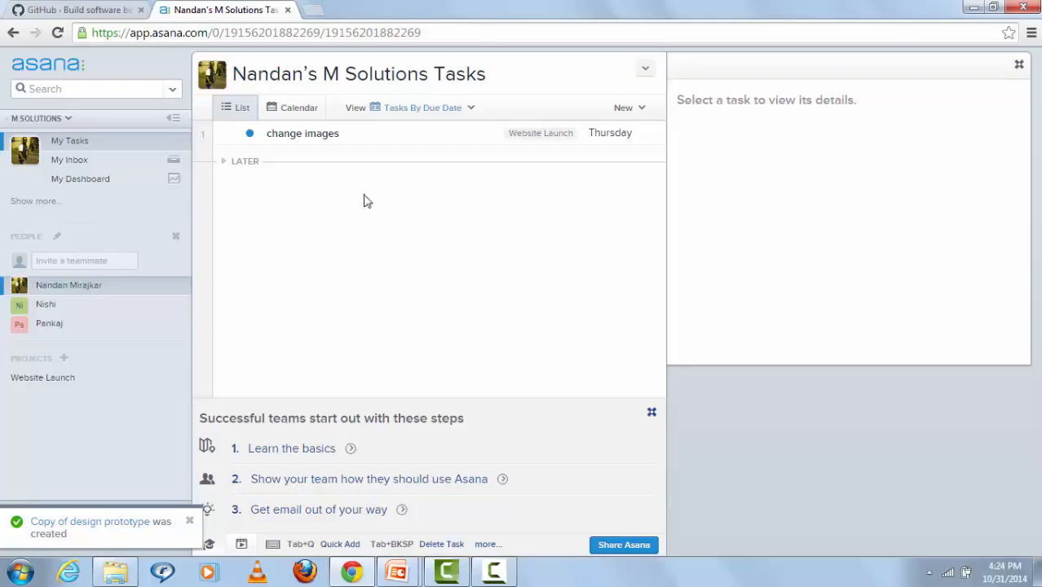
pyautogui.click(142, 167)
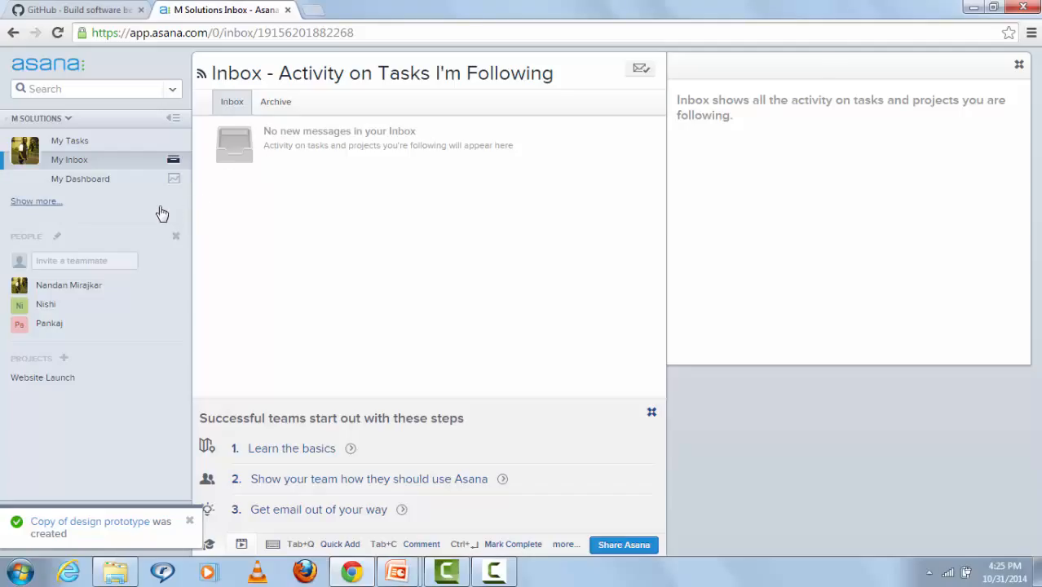
# Step: Add a Project Summary for Website Launch, found by typing 'we', to My Dashboard
pyautogui.click(122, 187)
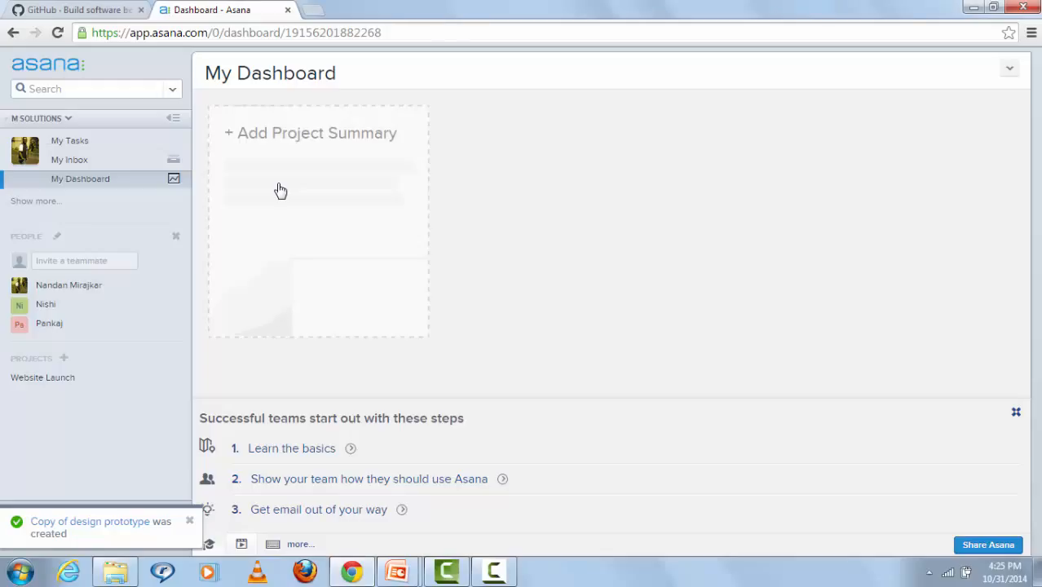
pyautogui.click(280, 191)
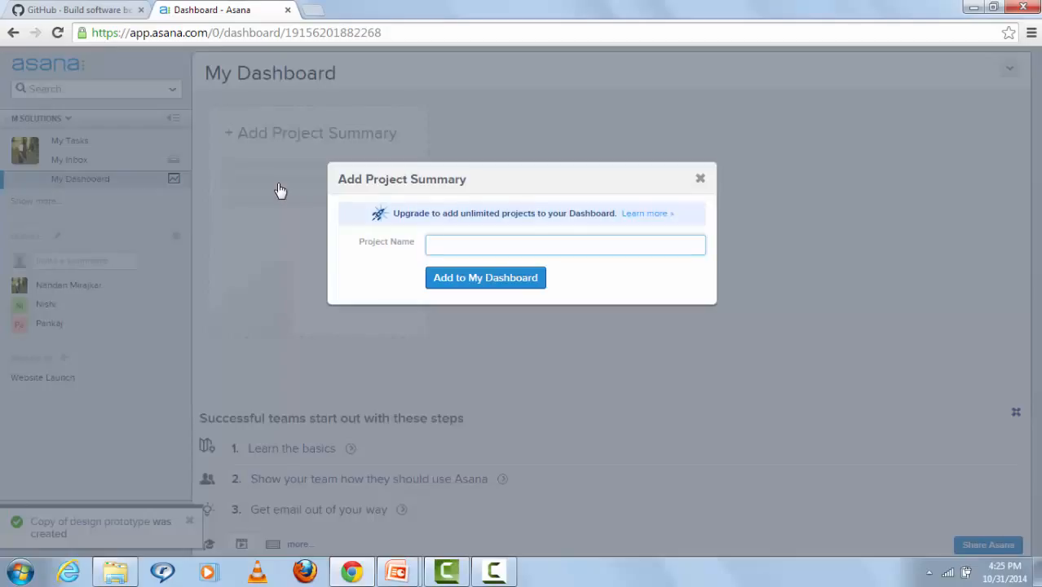
pyautogui.write('we')
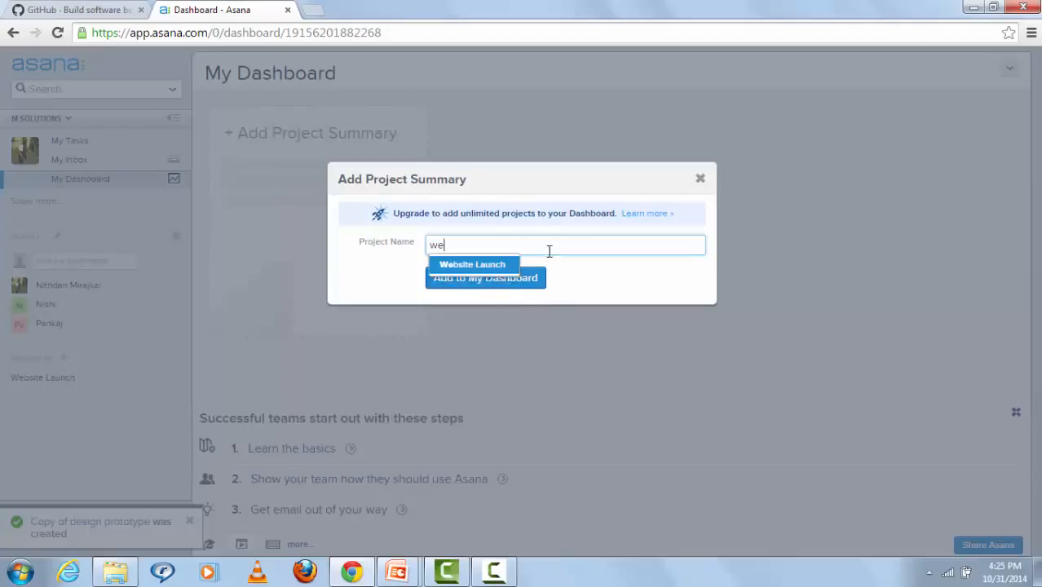
pyautogui.click(498, 266)
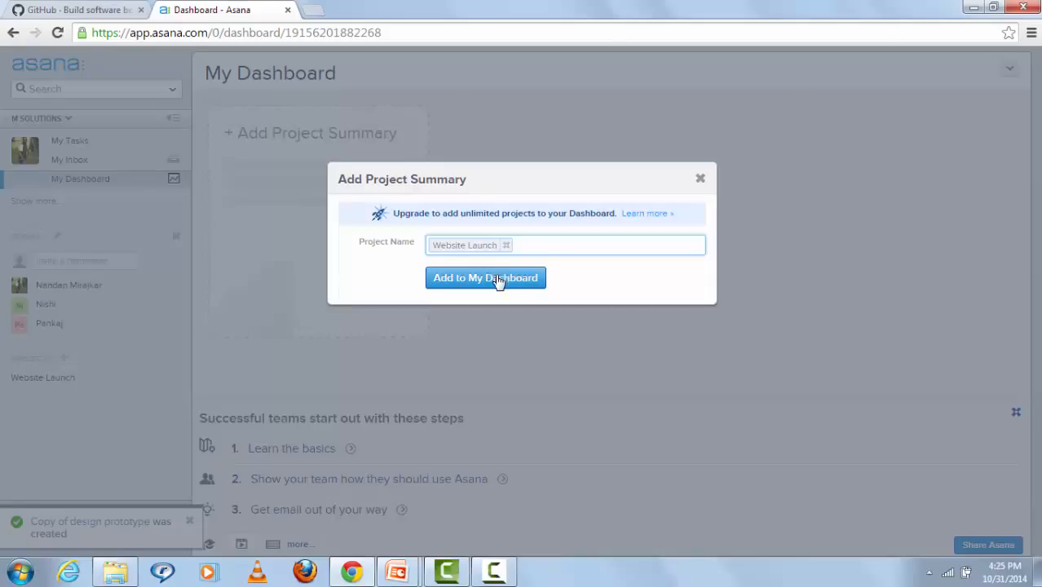
pyautogui.click(497, 281)
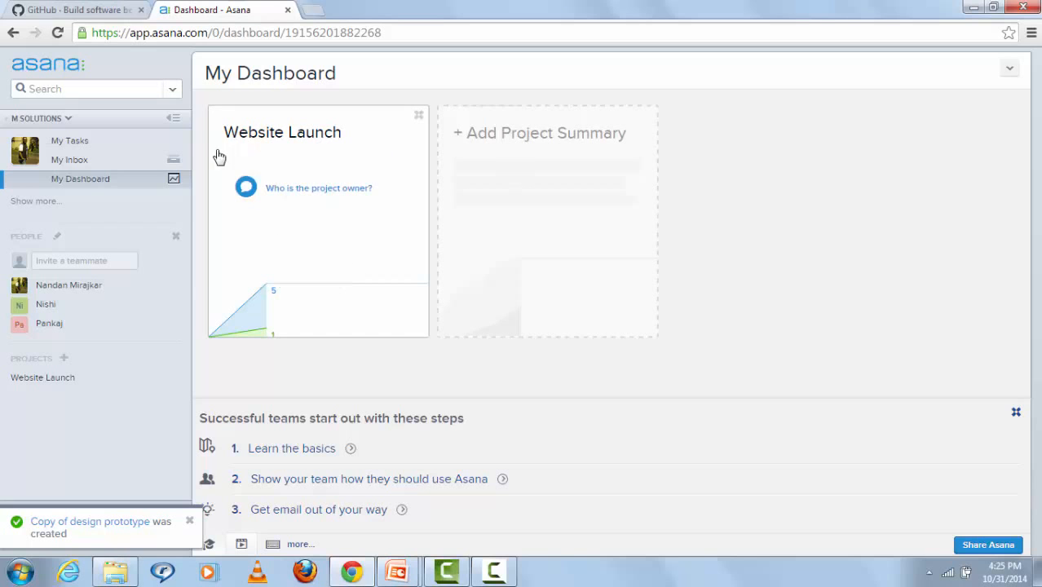
# Step: Show the Website Launch Overview and its Progress chart: 5 tasks remaining, 1 completed
pyautogui.click(50, 380)
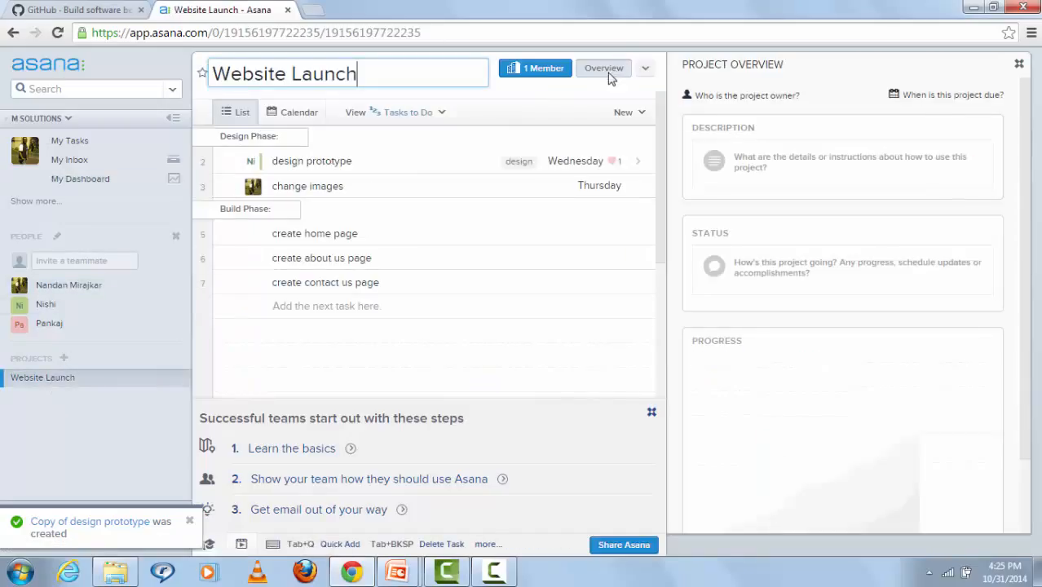
pyautogui.click(610, 74)
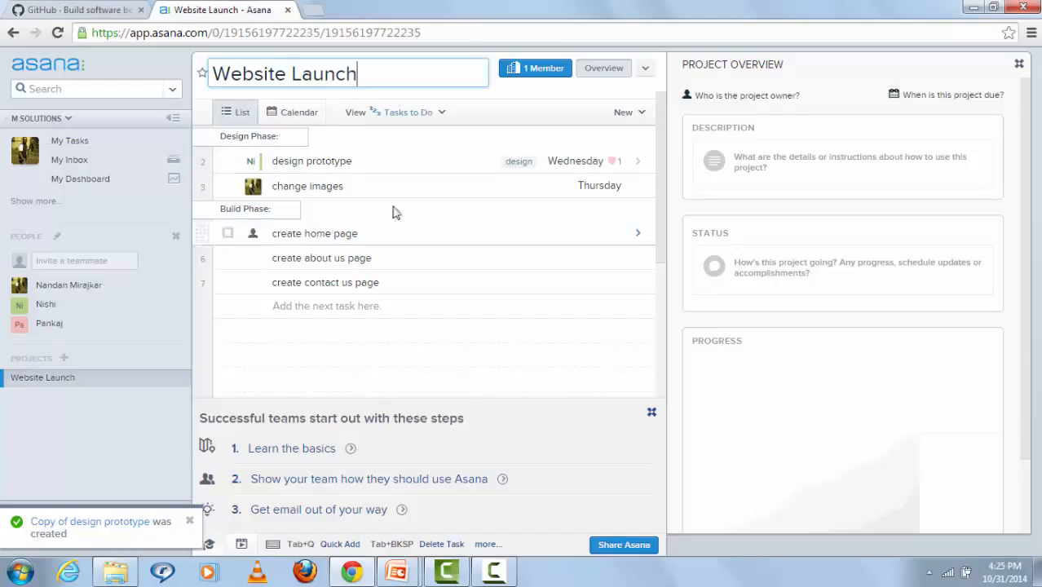
pyautogui.click(640, 283)
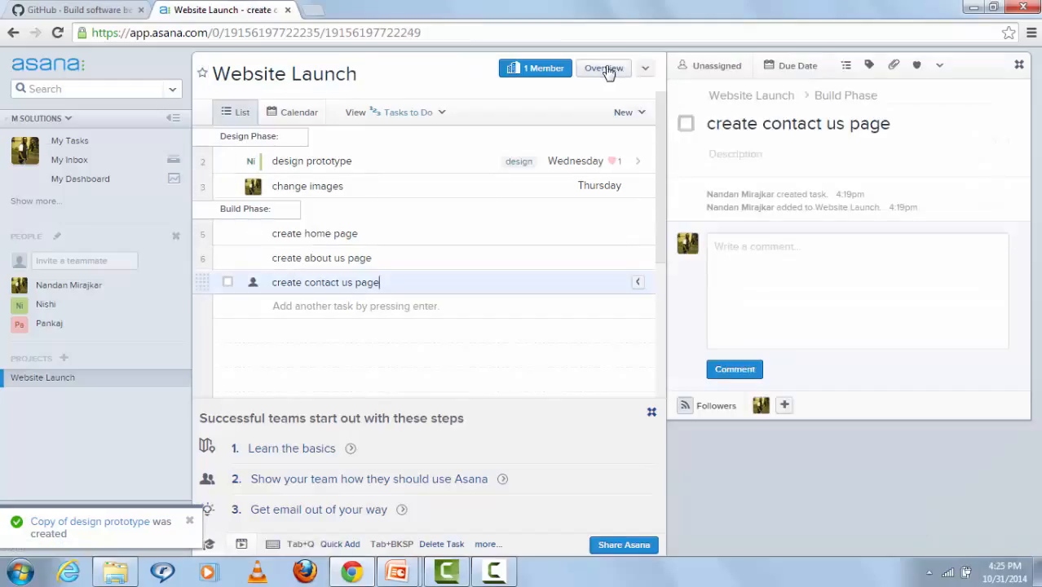
pyautogui.click(605, 69)
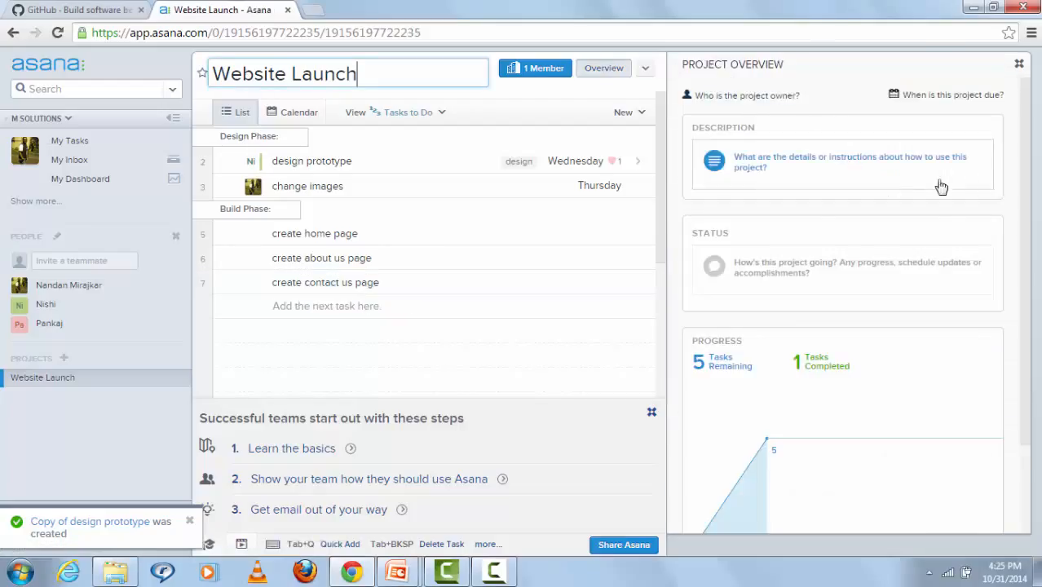
pyautogui.moveTo(1029, 185); pyautogui.dragTo(1031, 284)
pyautogui.moveTo(807, 293)
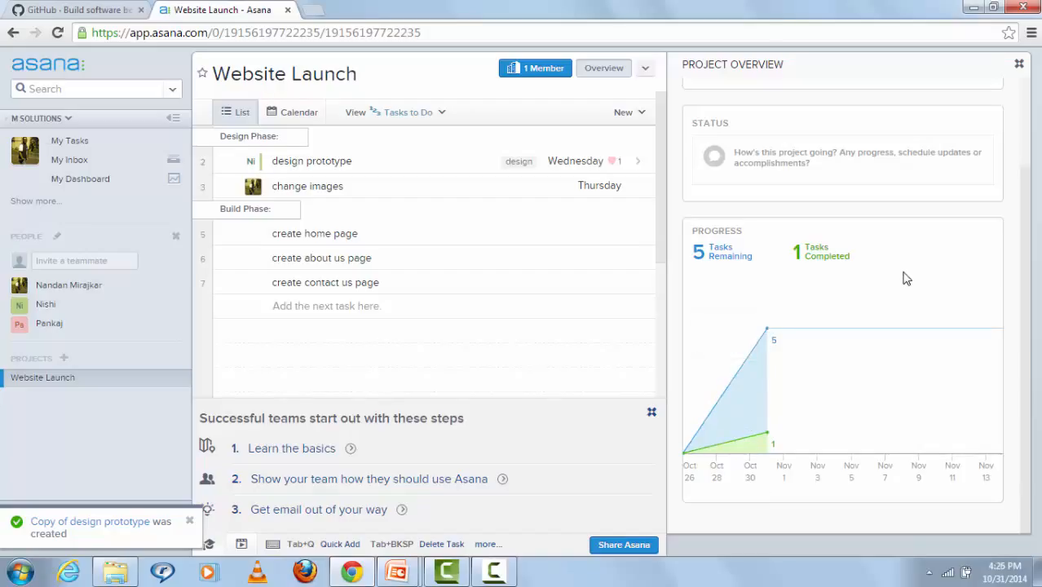
pyautogui.moveTo(891, 305)
# Step: Sign in to GitHub with the saved account e-mail and password
pyautogui.click(109, 7)
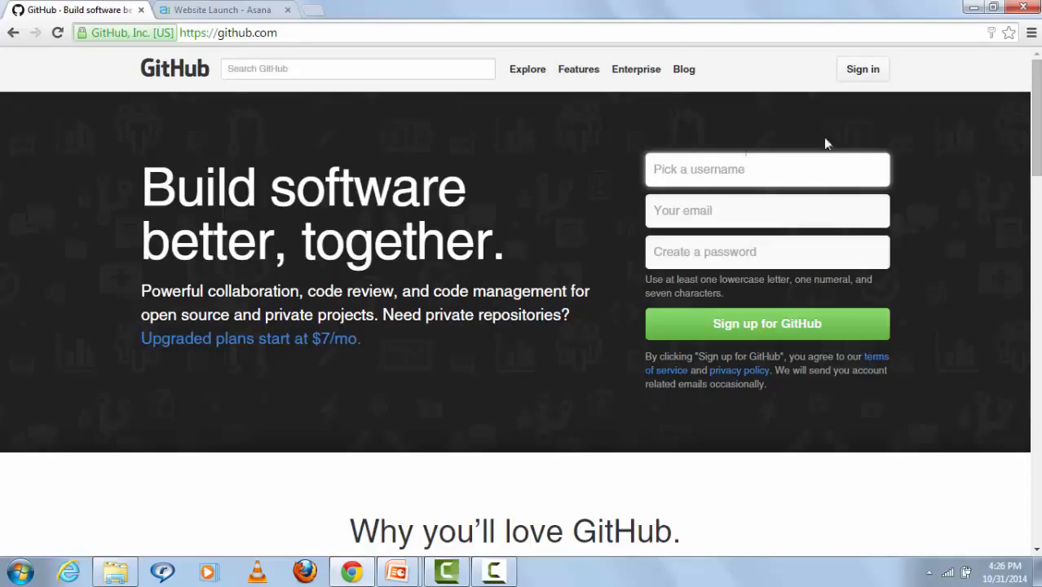
pyautogui.click(859, 76)
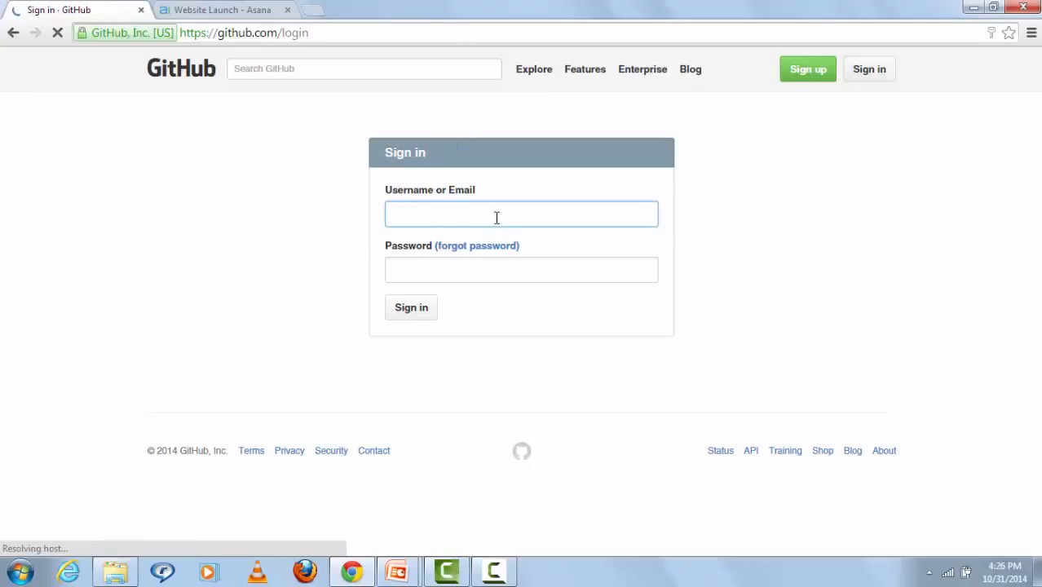
pyautogui.click(496, 217)
pyautogui.click(498, 235)
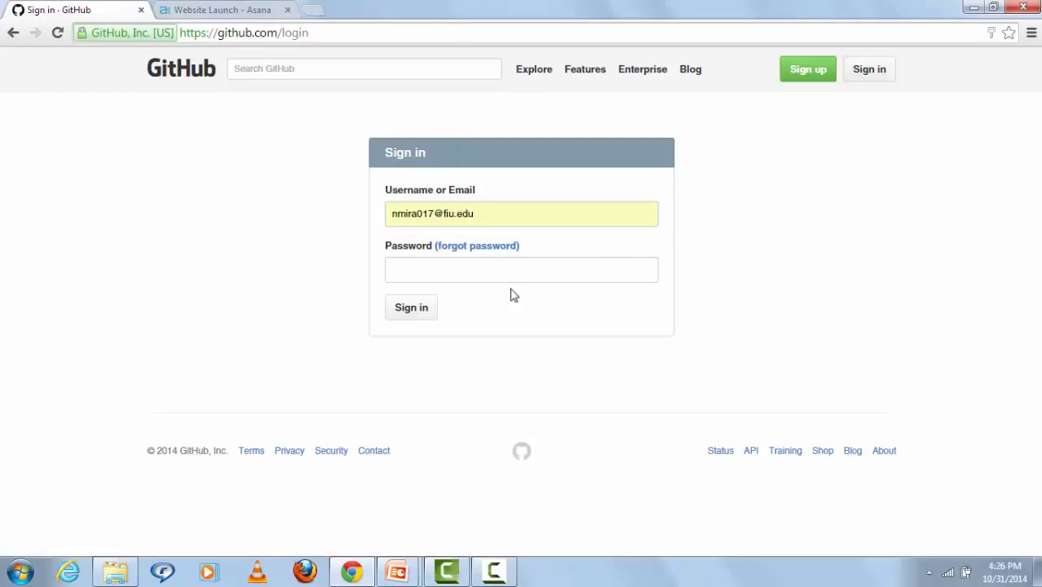
pyautogui.click(521, 280)
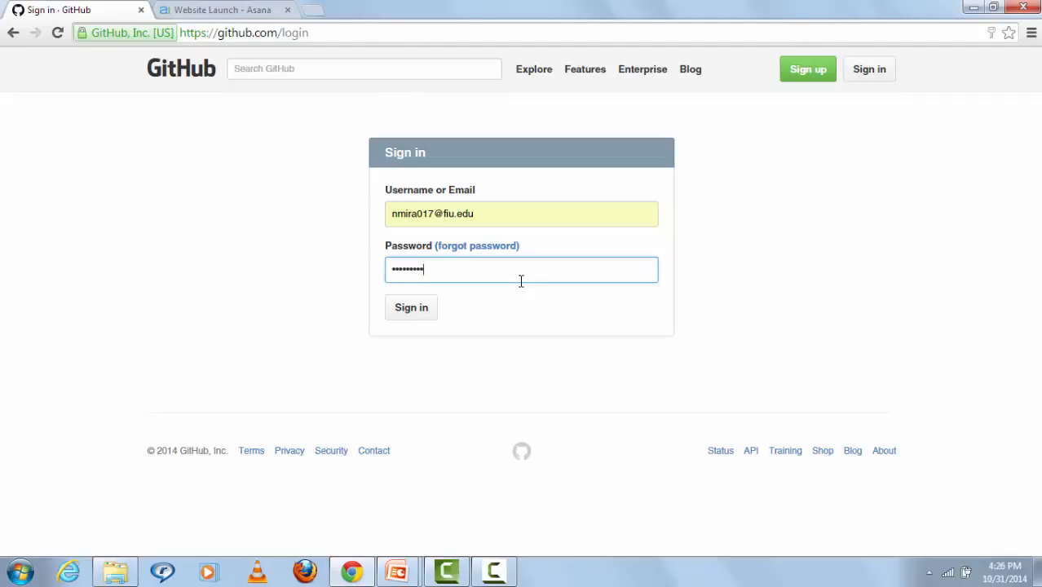
pyautogui.click(422, 308)
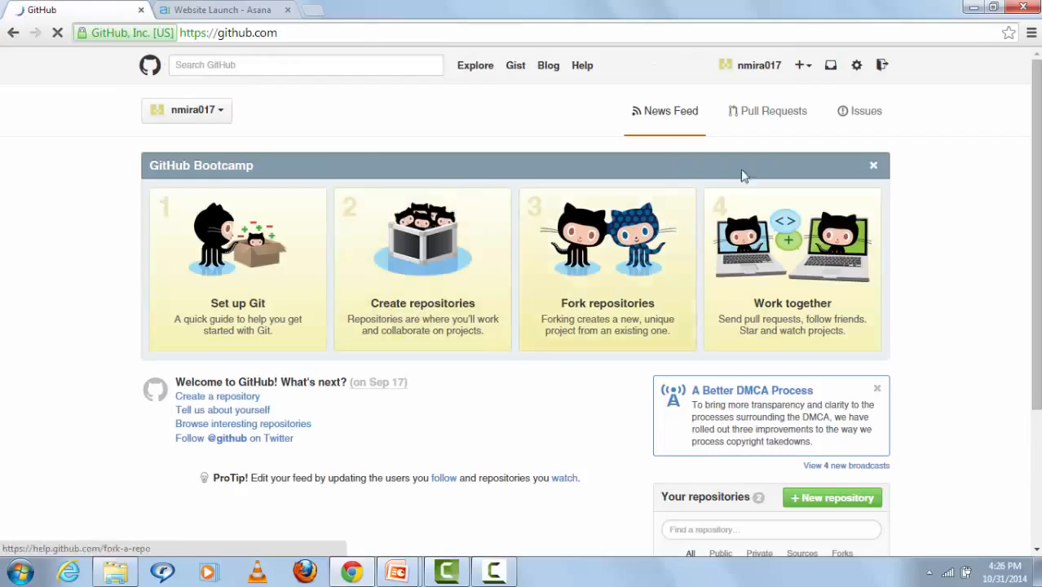
# Step: Create a public repository named 'M Solutions' (M-Solutions)
pyautogui.click(802, 67)
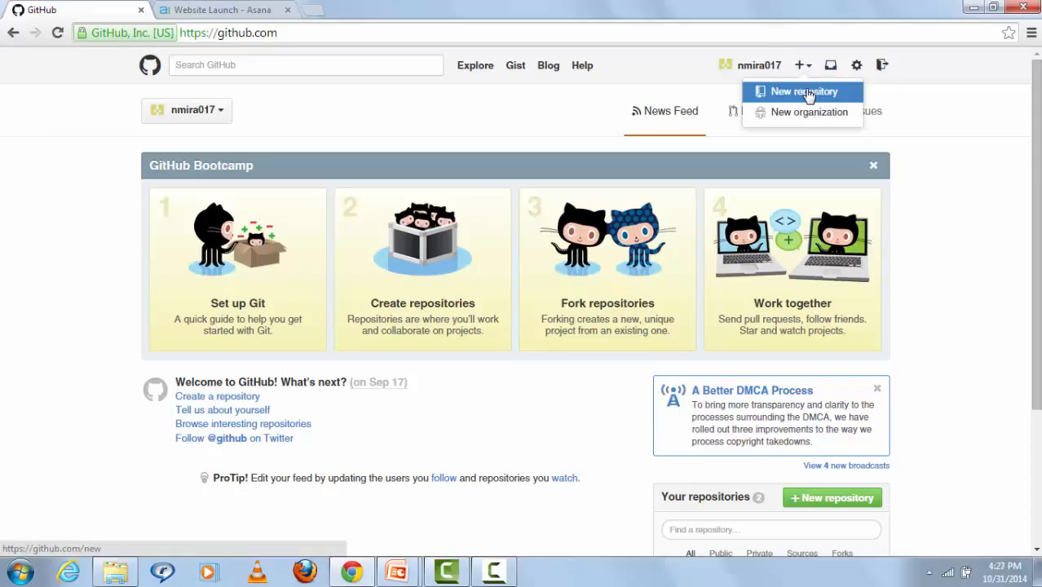
pyautogui.click(807, 95)
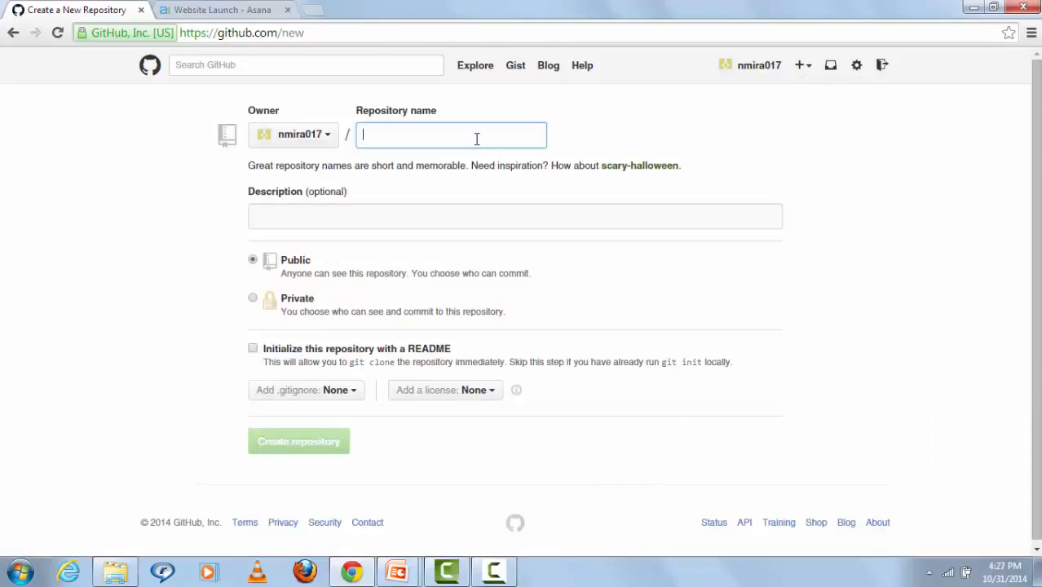
pyautogui.write('M')
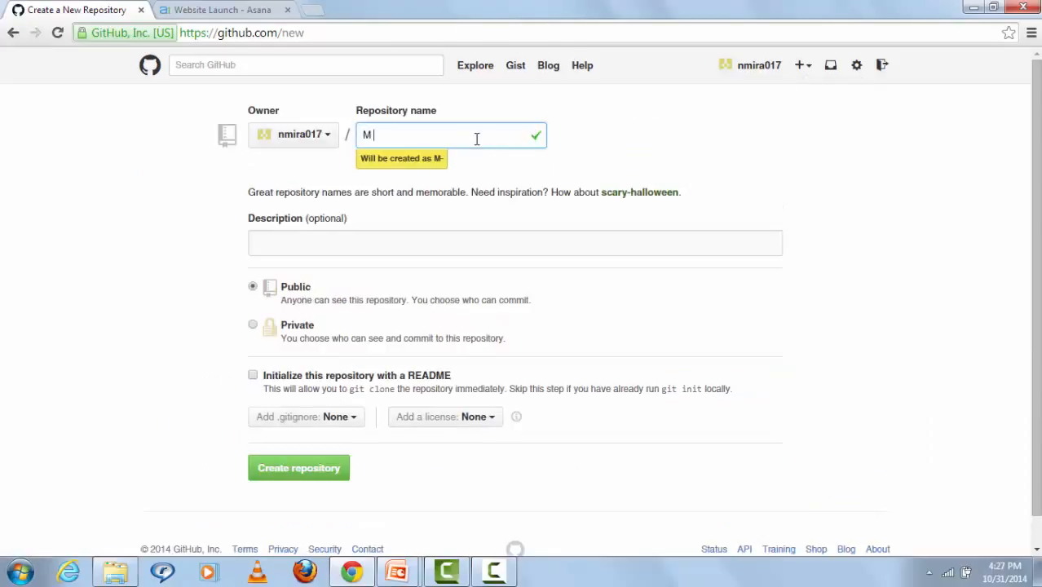
pyautogui.write(' Solutions')
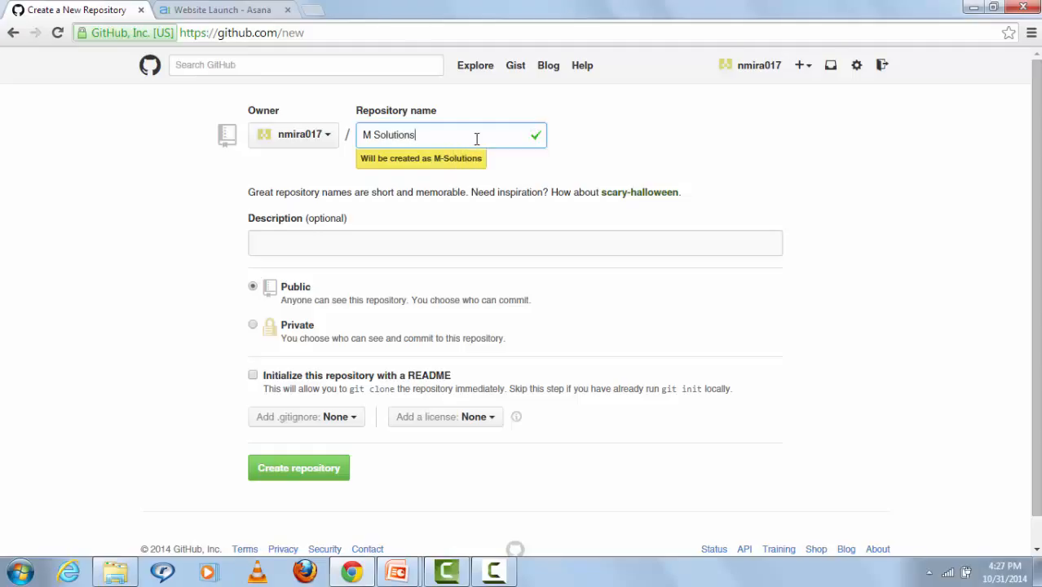
pyautogui.click(325, 471)
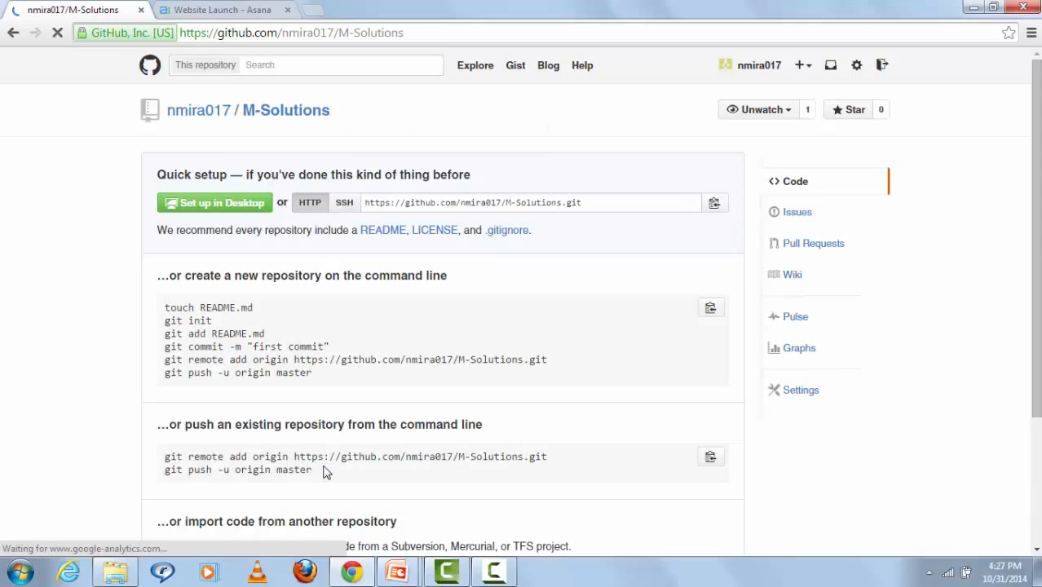
# Step: In M-Solutions Settings > Webhooks & Services, add the Asana service and focus the Auth token field
pyautogui.click(790, 392)
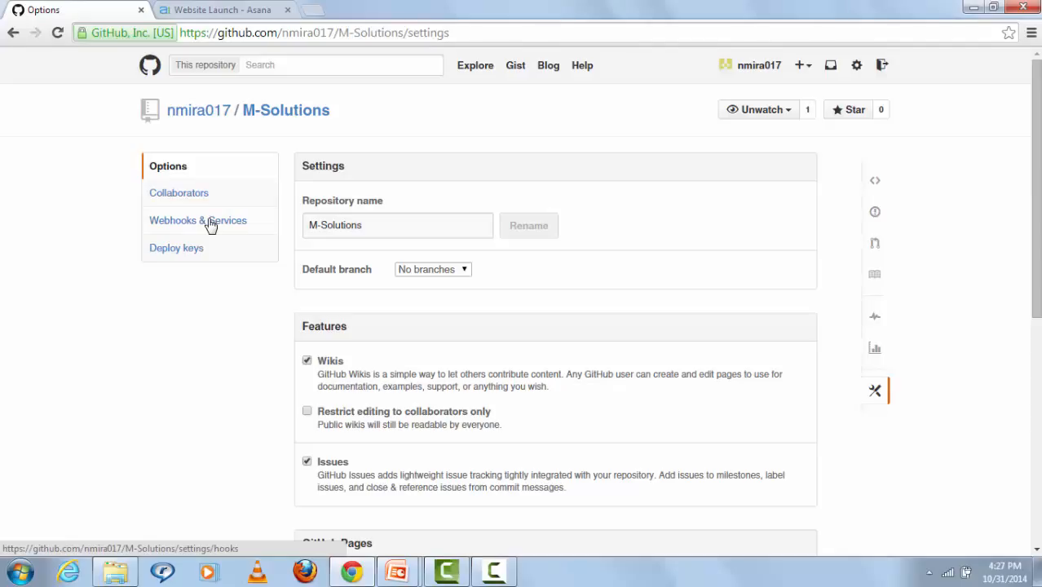
pyautogui.click(210, 225)
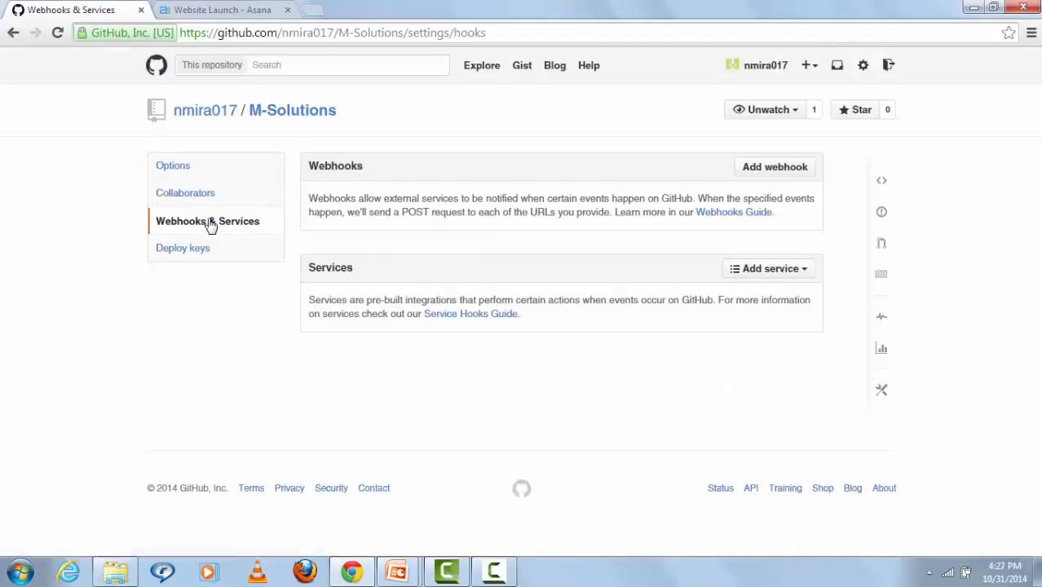
pyautogui.click(764, 275)
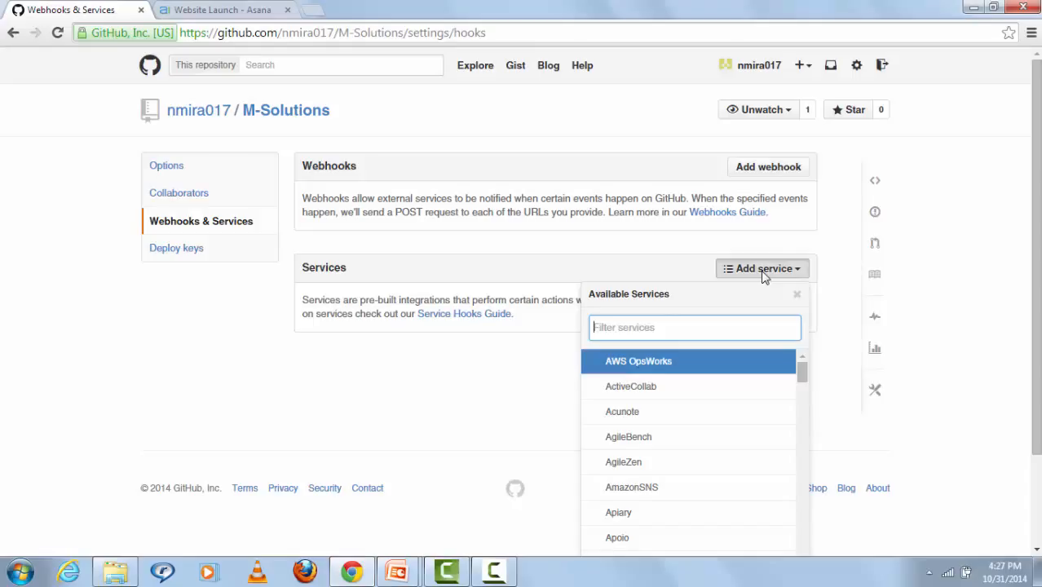
pyautogui.write('asa')
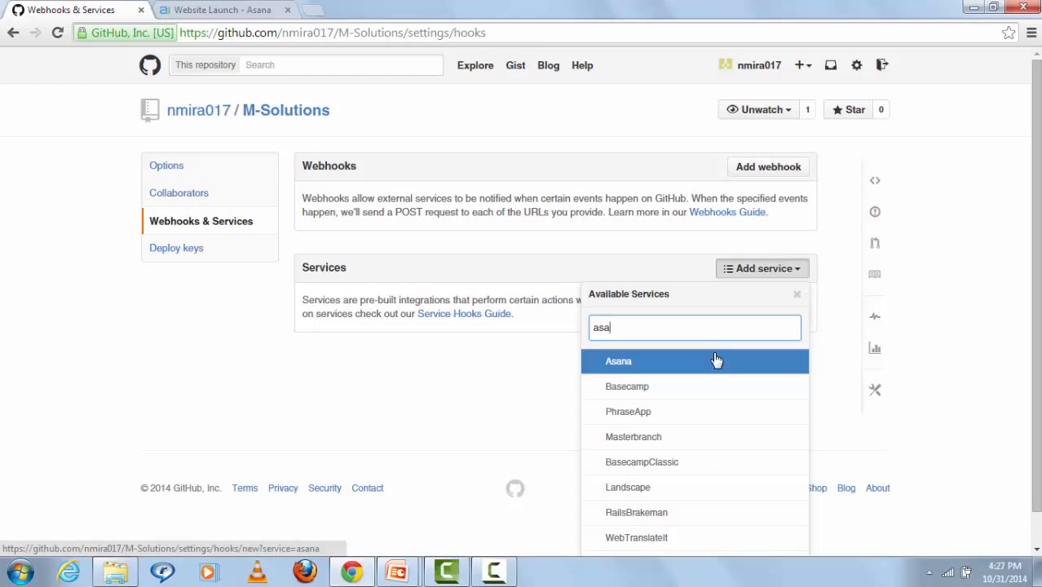
pyautogui.click(715, 361)
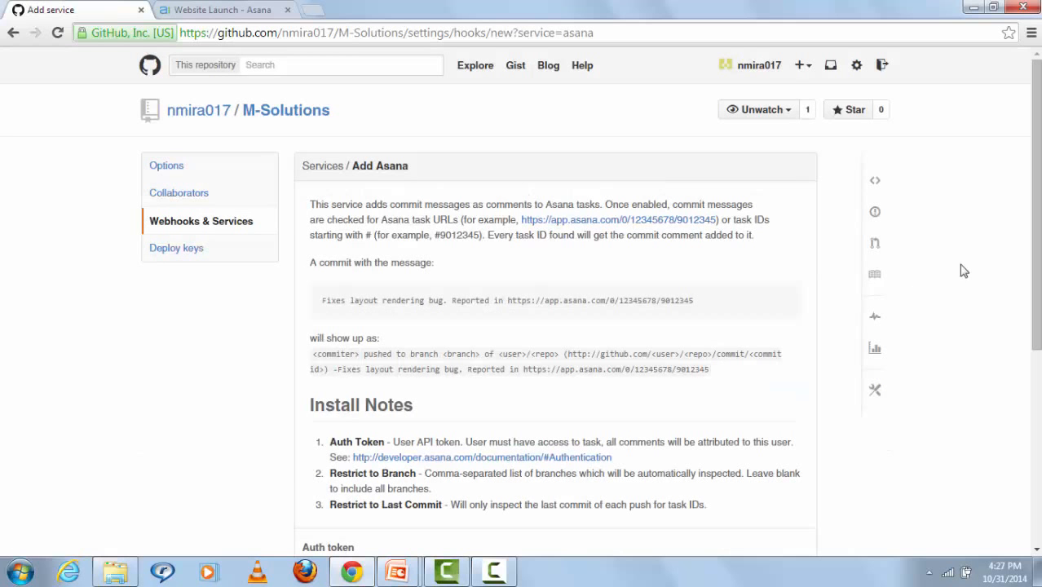
pyautogui.moveTo(1036, 233); pyautogui.dragTo(939, 365)
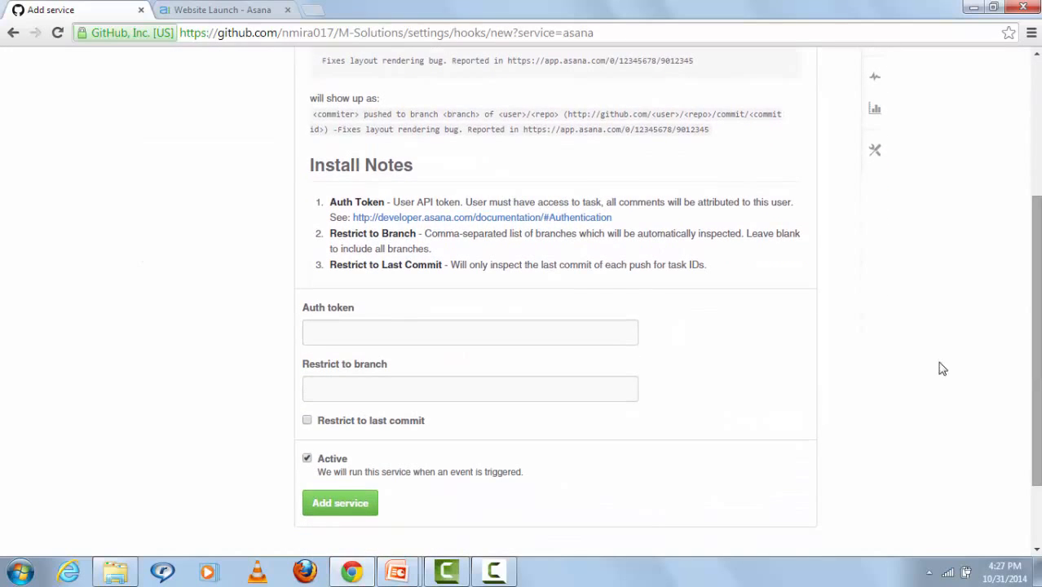
pyautogui.click(616, 337)
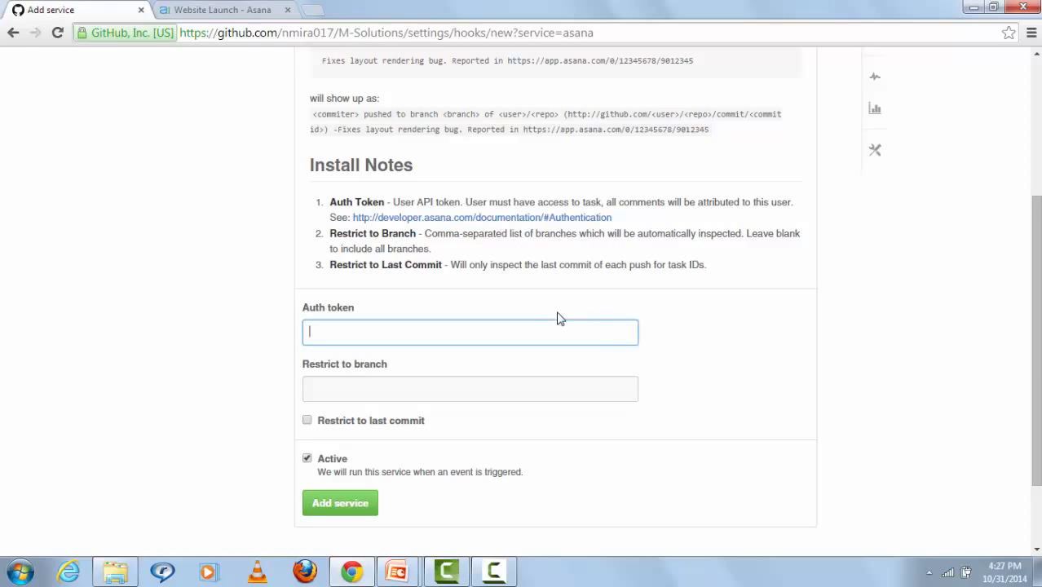
pyautogui.click(208, 7)
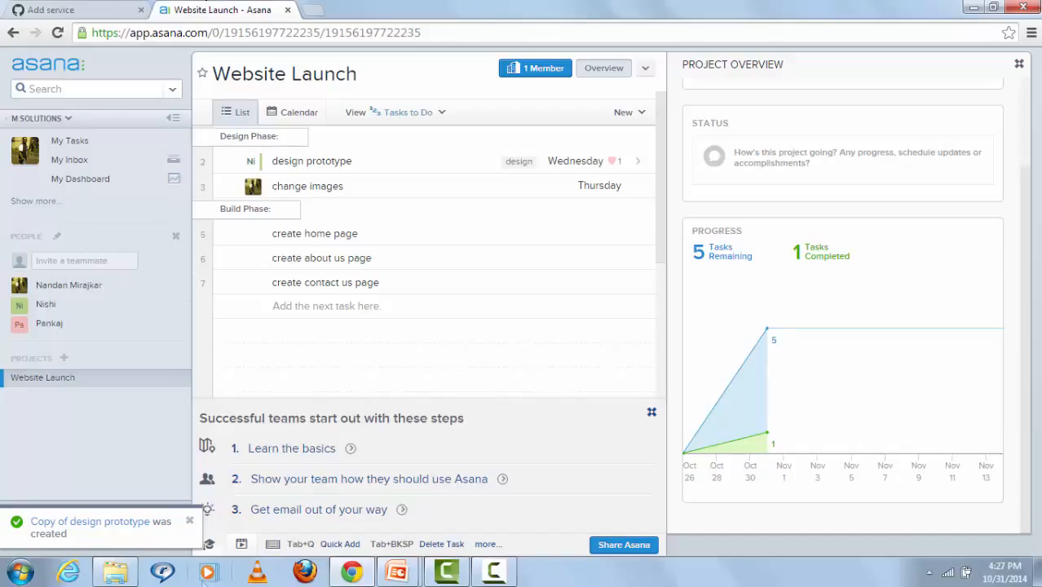
# Step: Open Asana Account Settings > Apps and reveal the account's API key
pyautogui.click(190, 521)
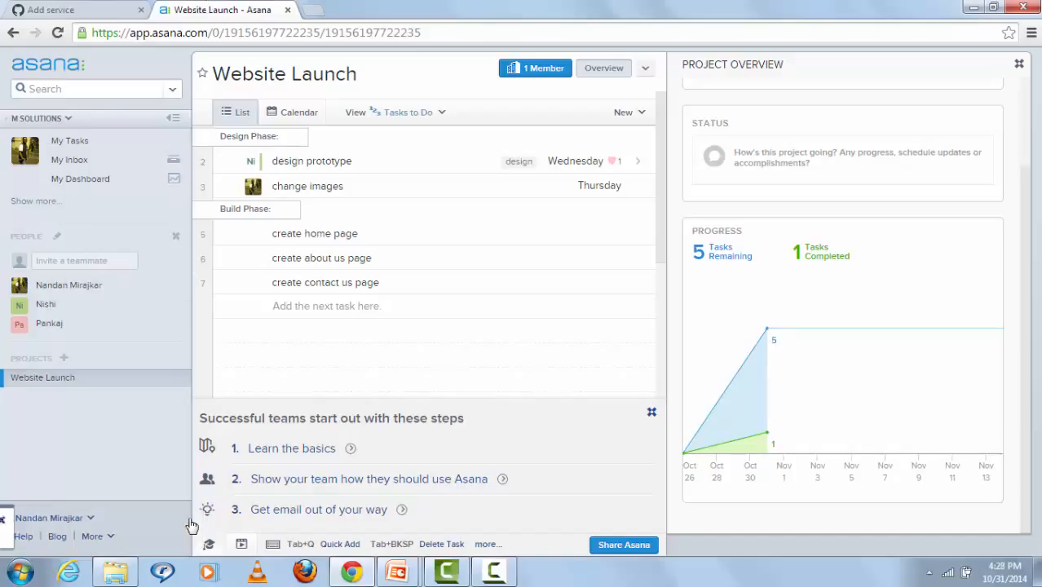
pyautogui.click(90, 519)
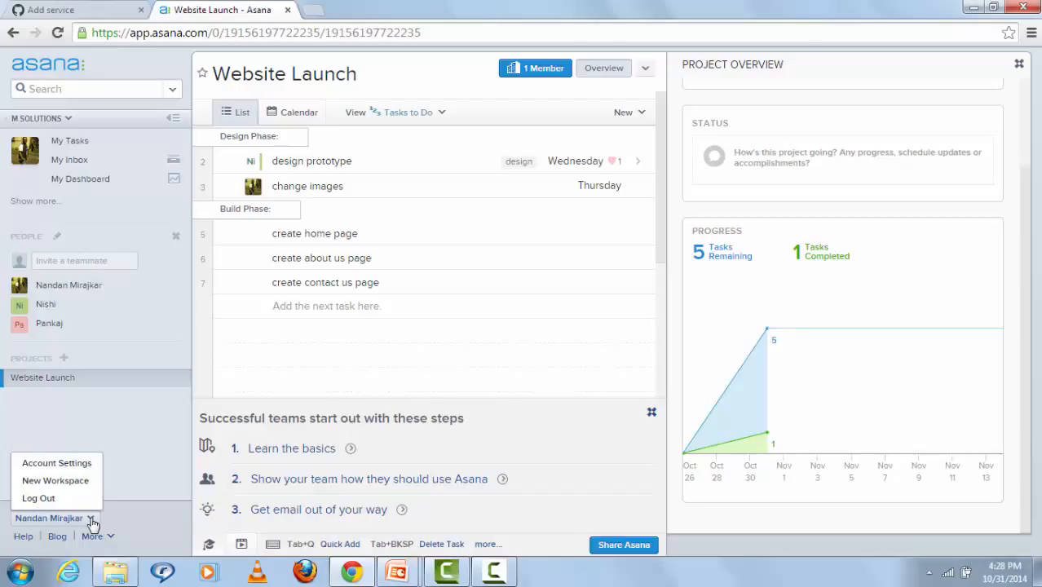
pyautogui.click(85, 470)
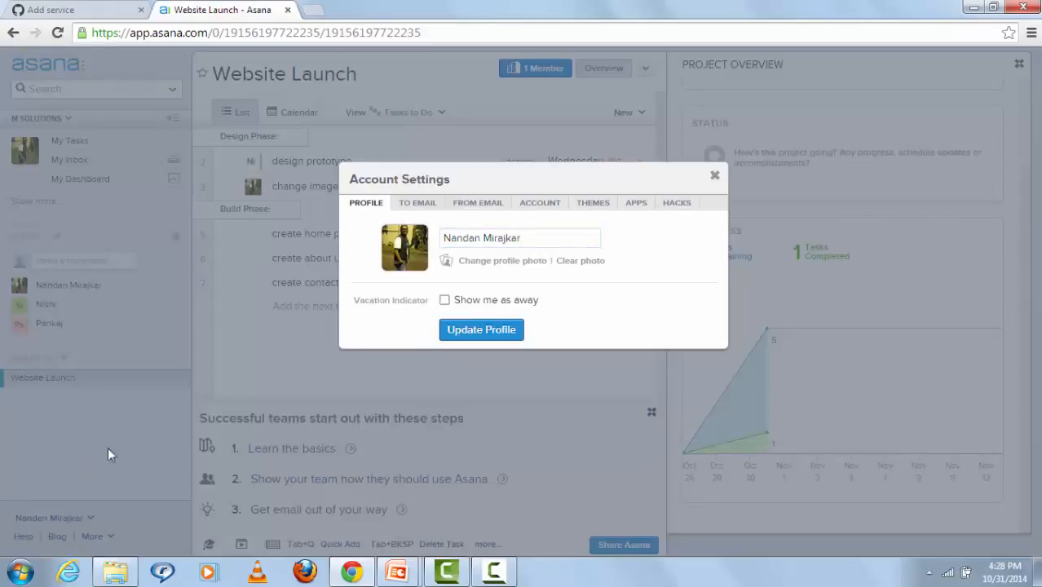
pyautogui.click(636, 204)
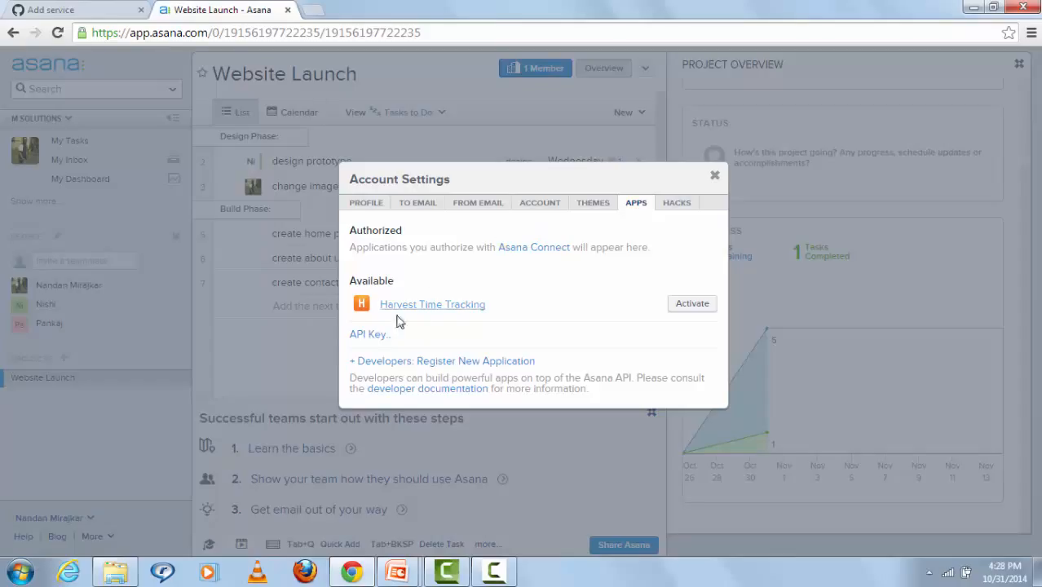
pyautogui.click(368, 336)
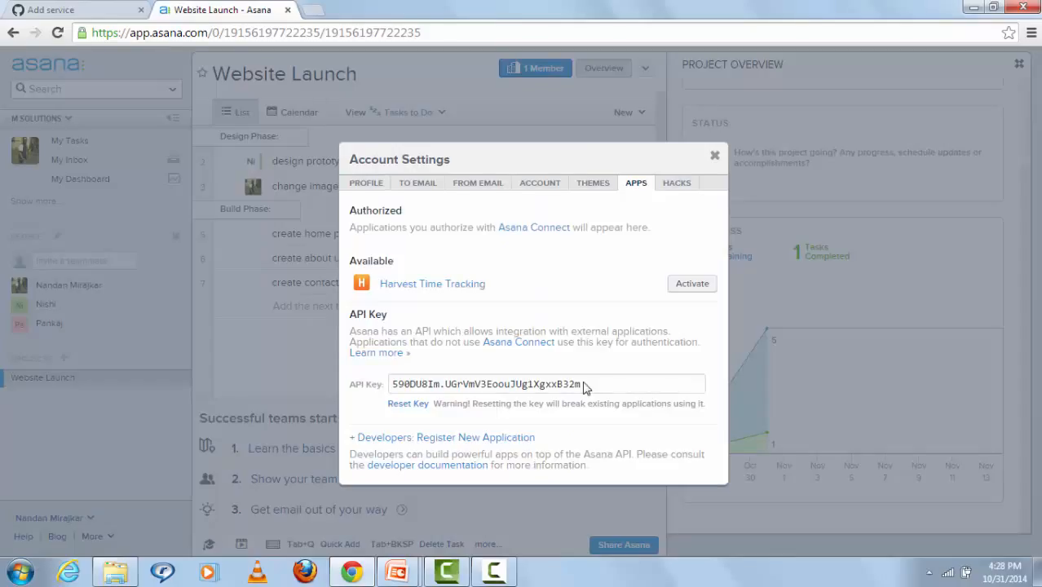
# Step: Copy the API key and go back to GitHub's Asana service form
pyautogui.moveTo(582, 389); pyautogui.dragTo(387, 385)
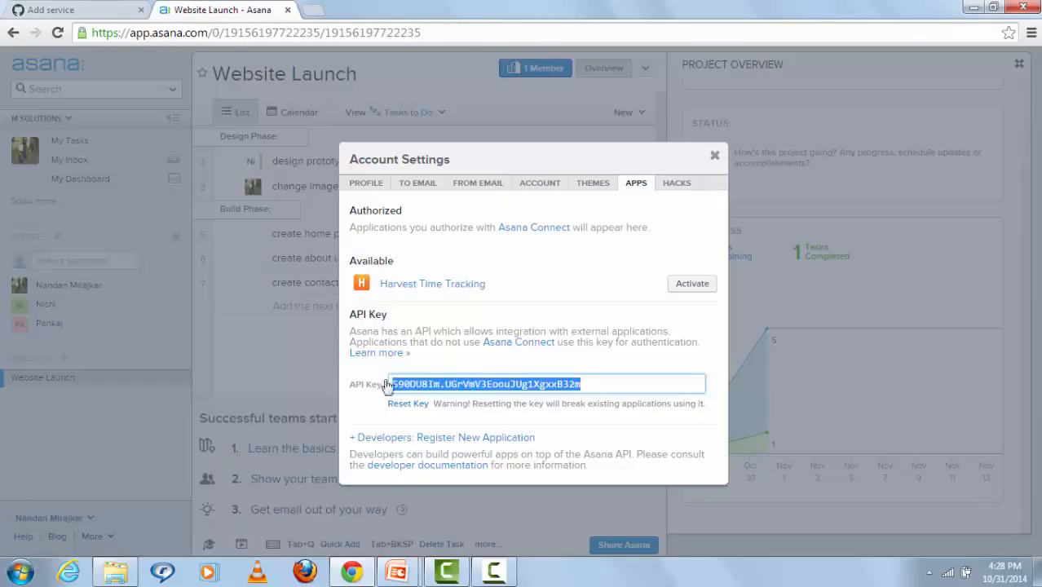
pyautogui.rightClick(433, 392)
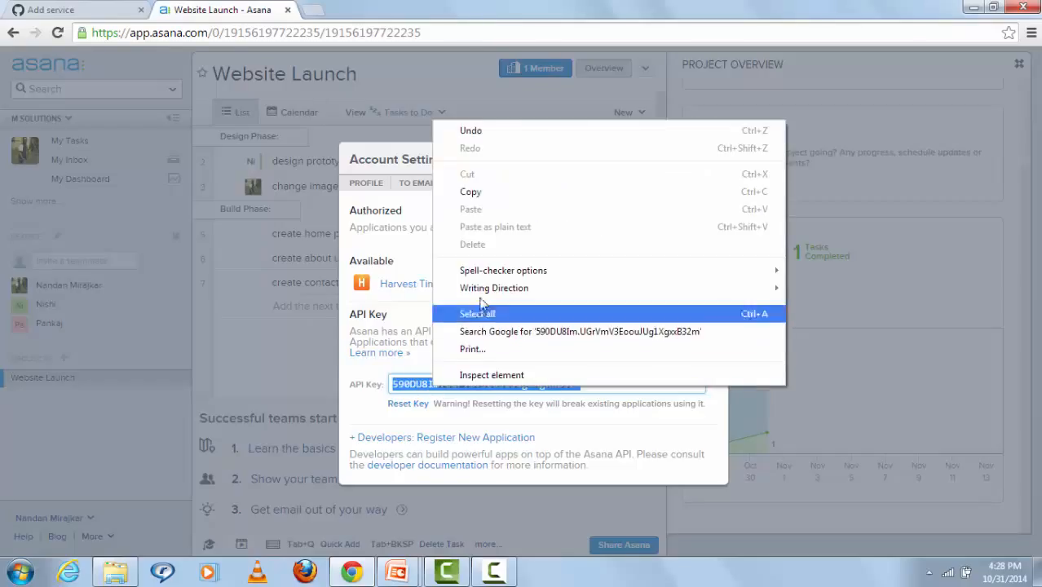
pyautogui.click(471, 192)
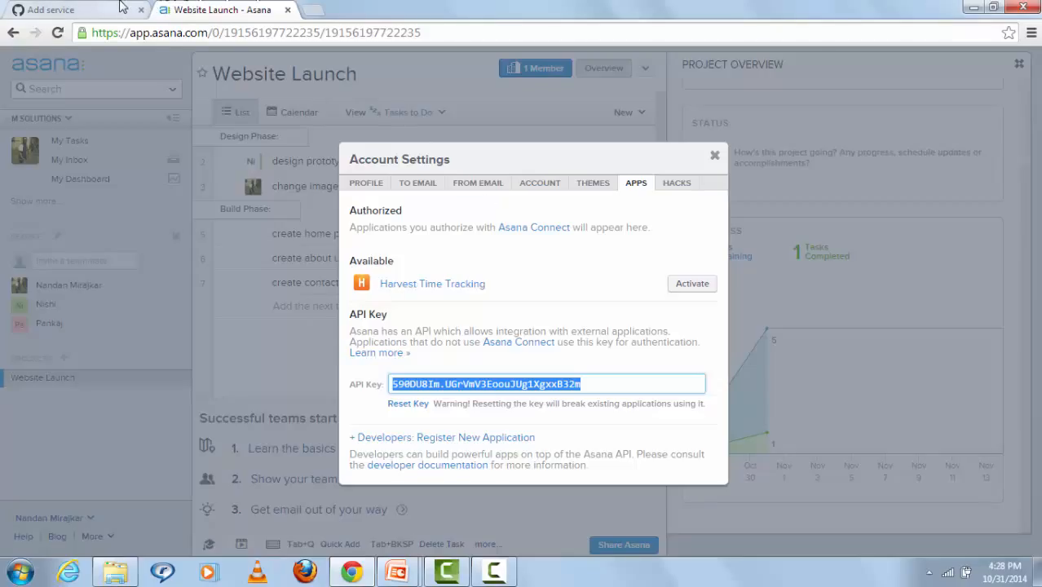
pyautogui.click(120, 6)
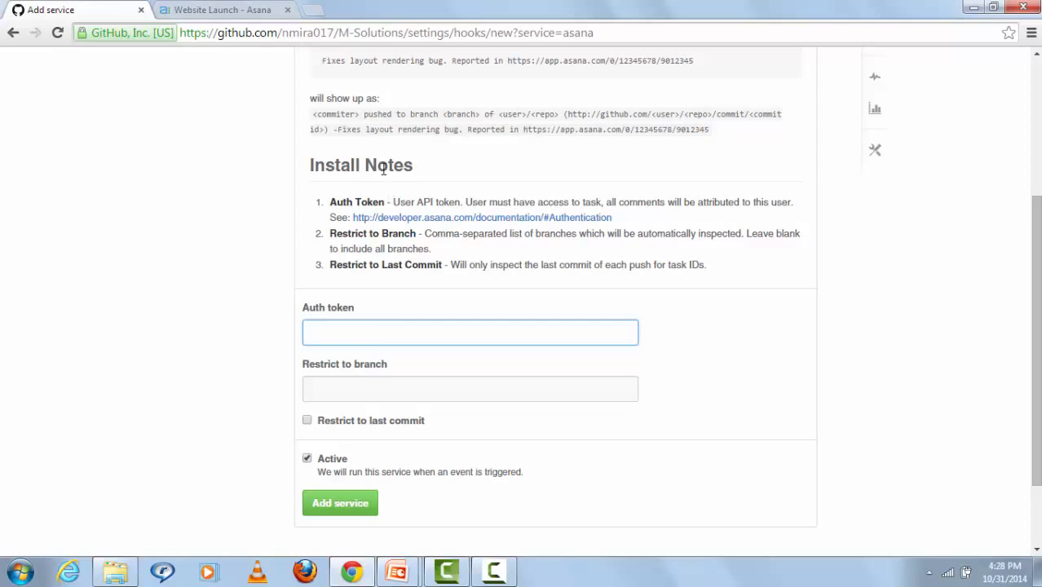
# Step: Paste the copied Asana API key as the Auth token and add the Asana service to M-Solutions
pyautogui.rightClick(362, 329)
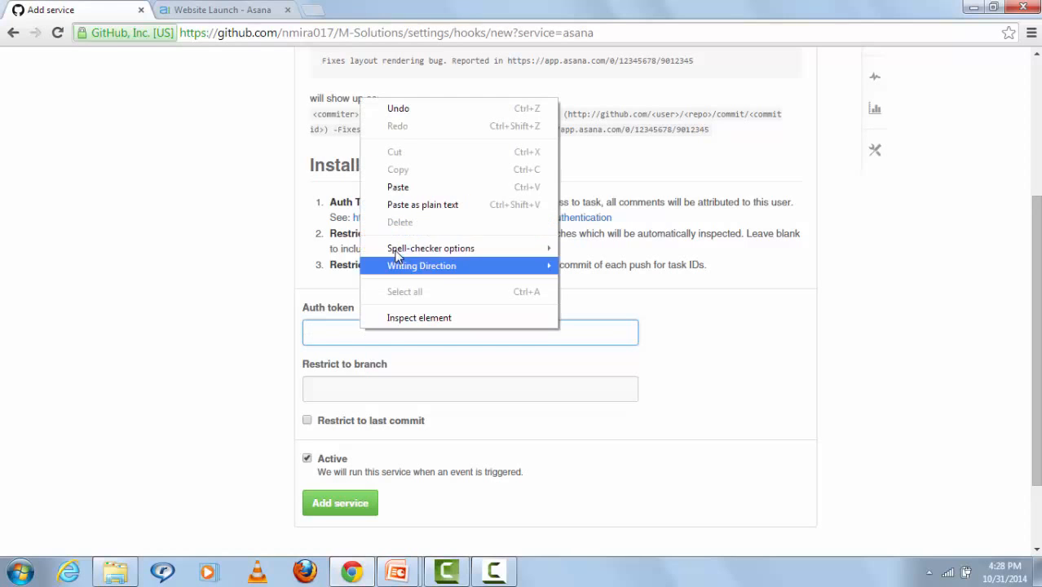
pyautogui.click(398, 187)
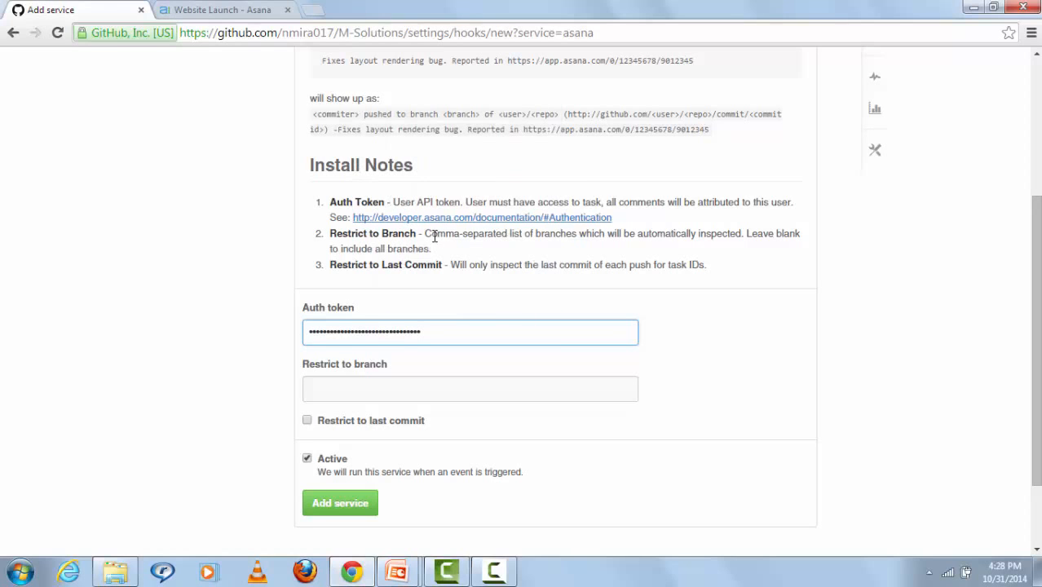
pyautogui.click(349, 511)
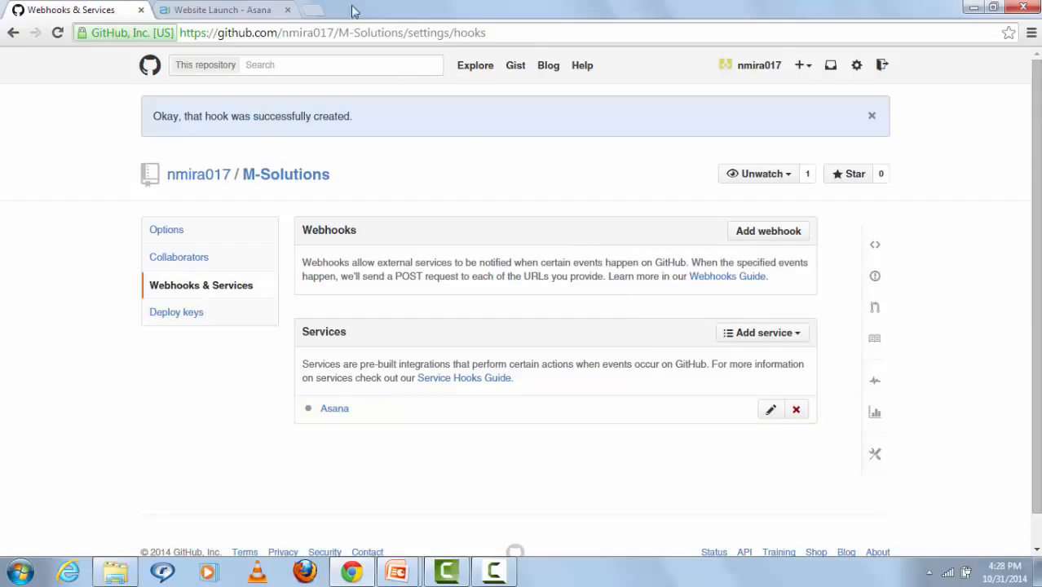
# Step: Back in Asana, close Account Settings to reveal the Website Launch project and its overview chart
pyautogui.click(255, 8)
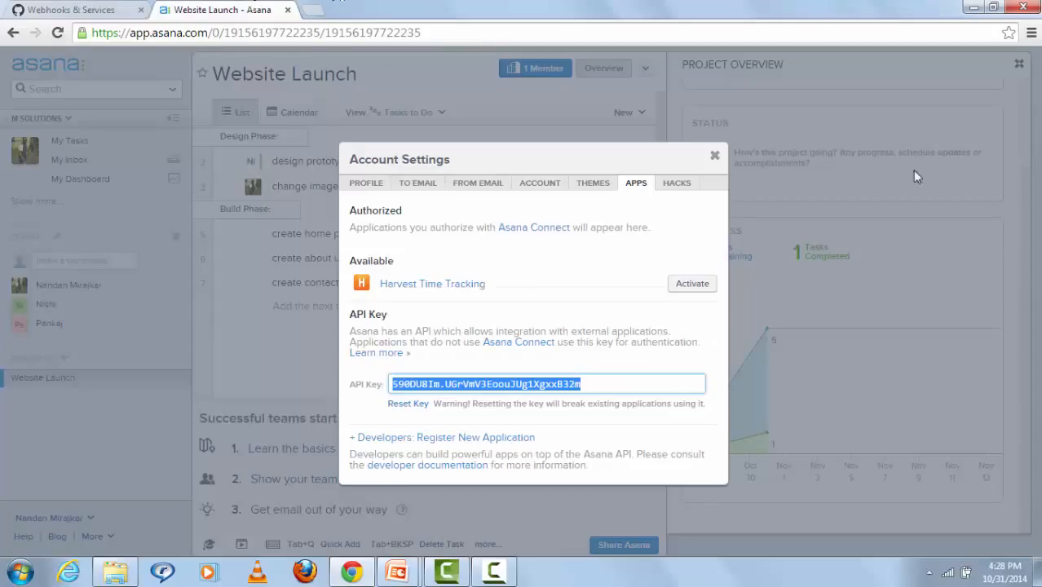
pyautogui.click(715, 157)
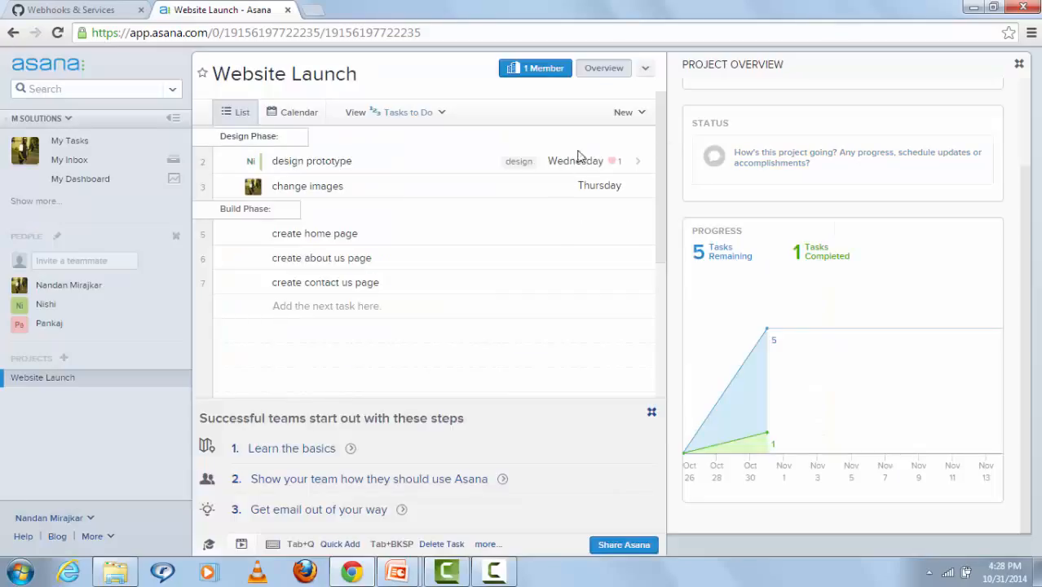